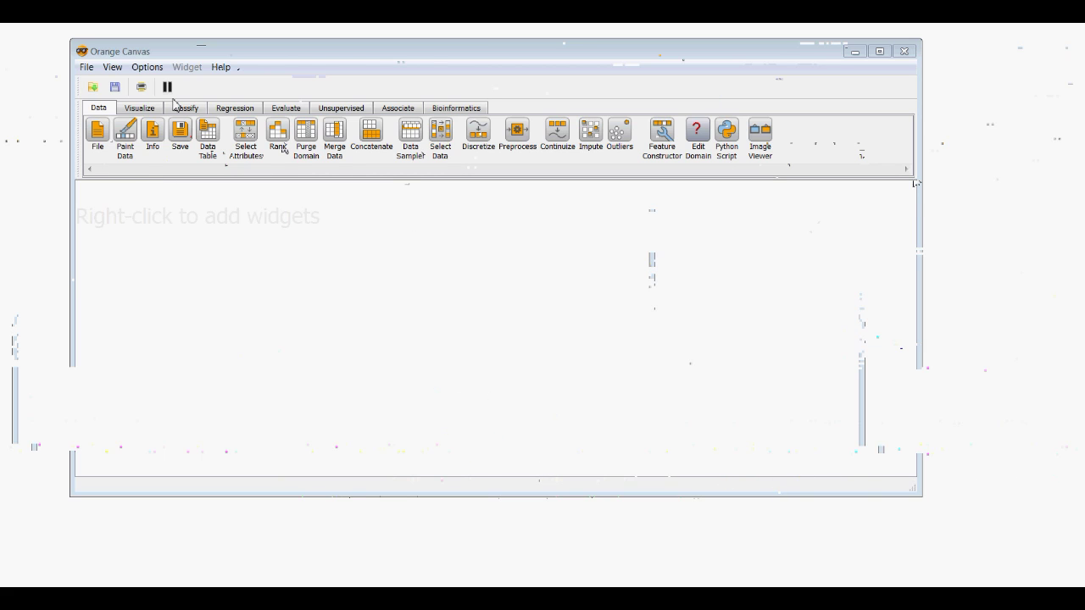
Place a Paint Data widget on the canvas and open its window.
{"action": "left_click", "coordinate": [141, 107]}
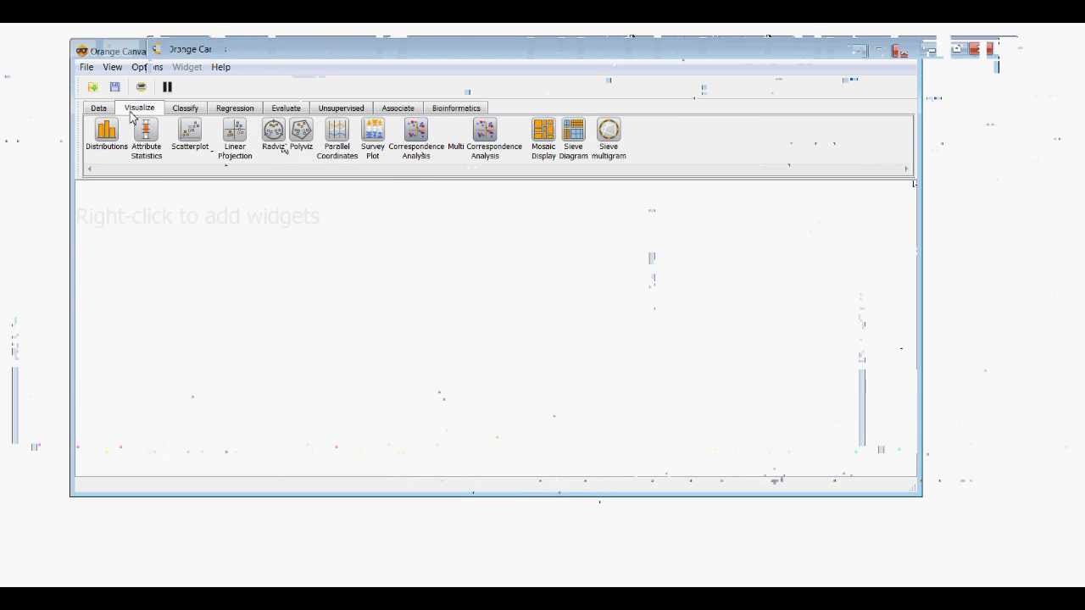
{"action": "left_click", "coordinate": [99, 107]}
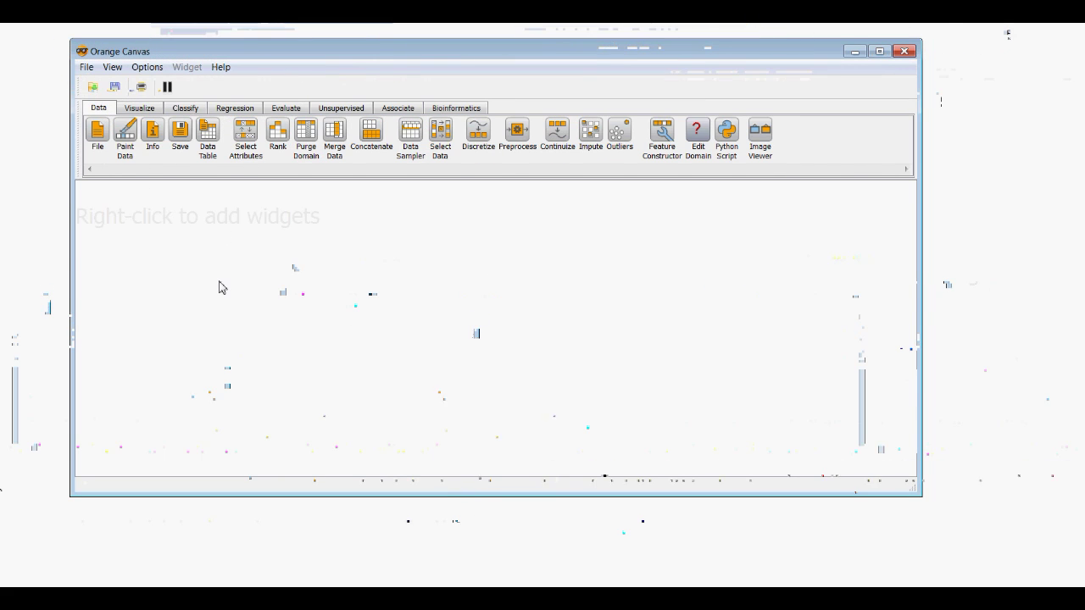
{"action": "left_click", "coordinate": [140, 108]}
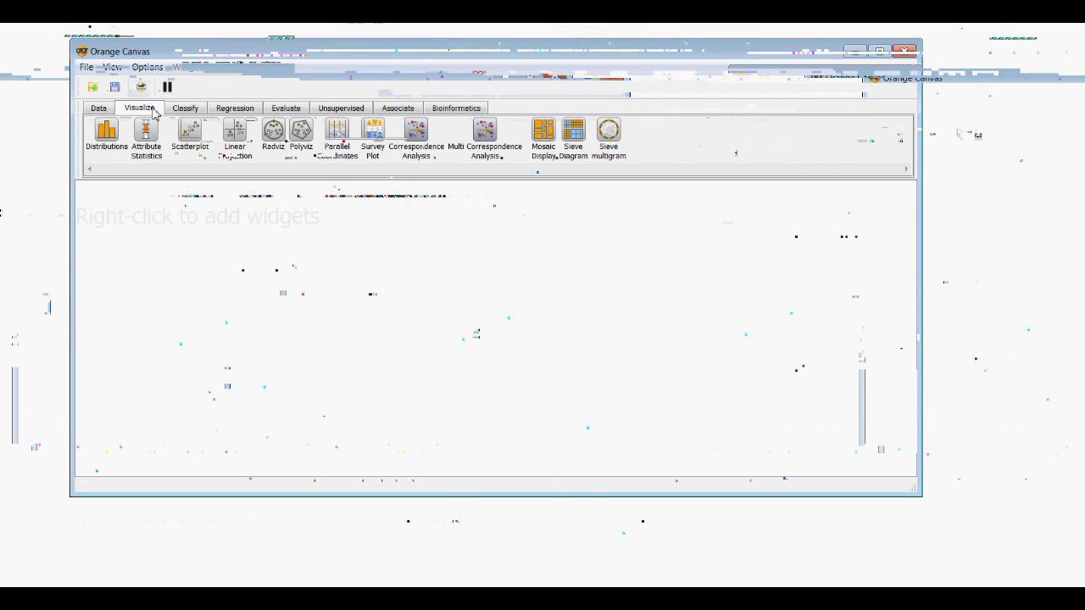
{"action": "left_click", "coordinate": [99, 108]}
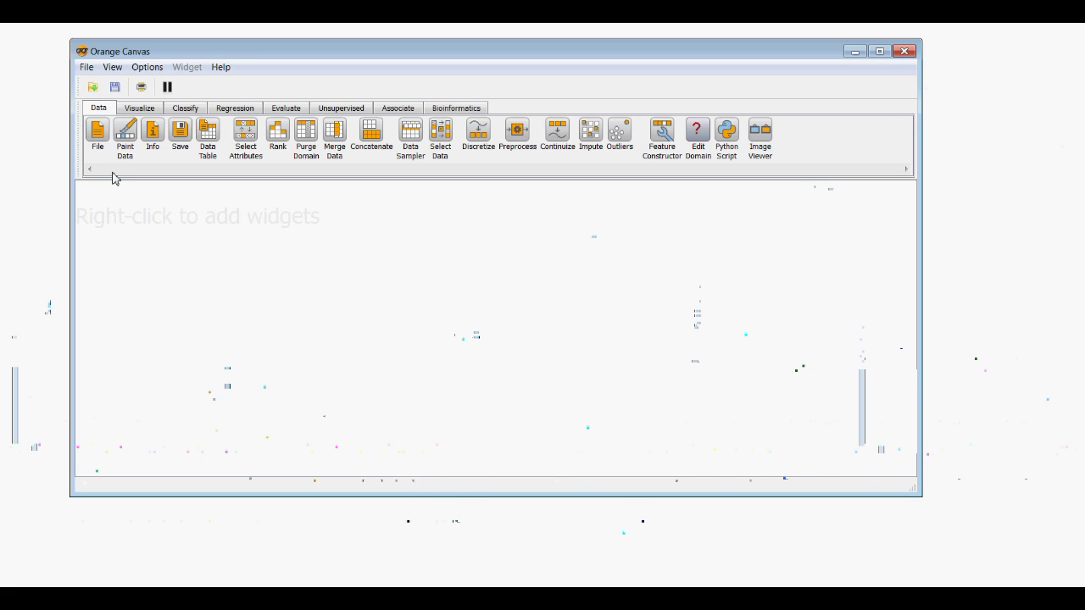
{"action": "left_click_drag", "start_coordinate": [125, 136], "coordinate": [123, 264]}
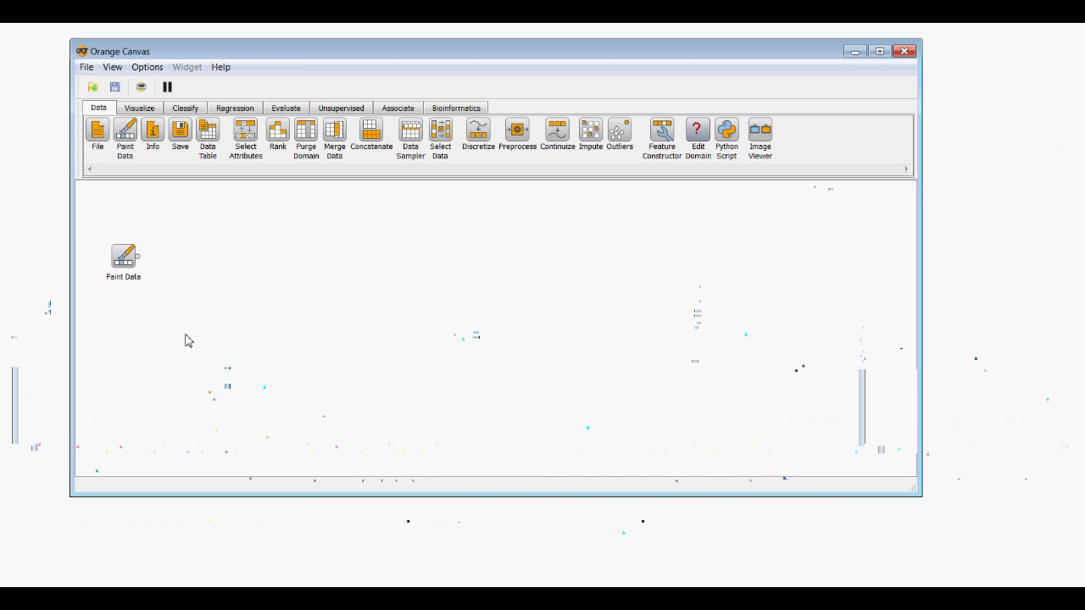
{"action": "left_click", "coordinate": [118, 271]}
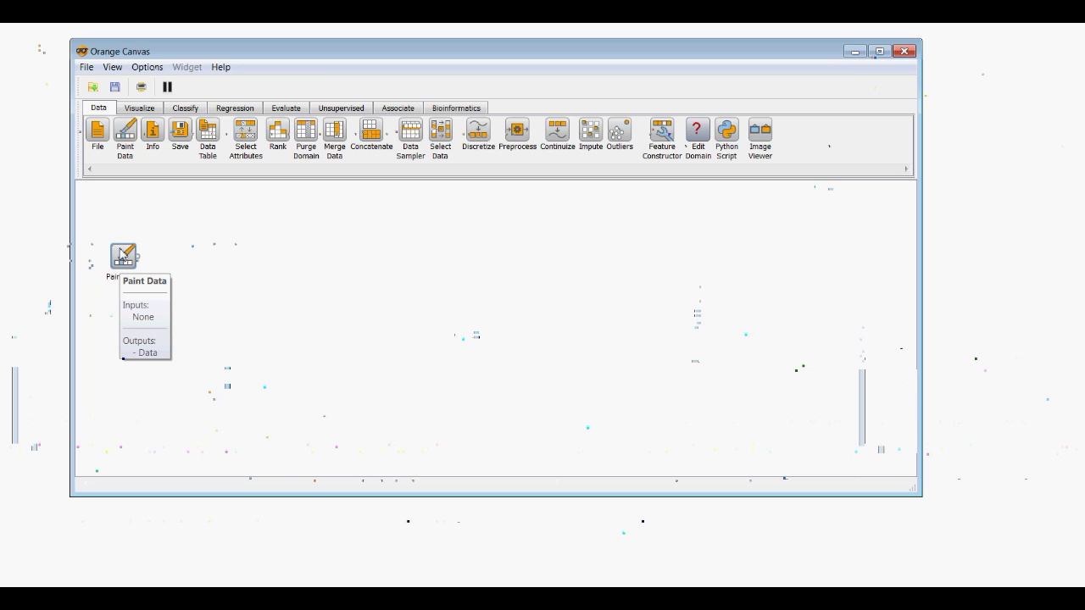
{"action": "double_click", "coordinate": [123, 261]}
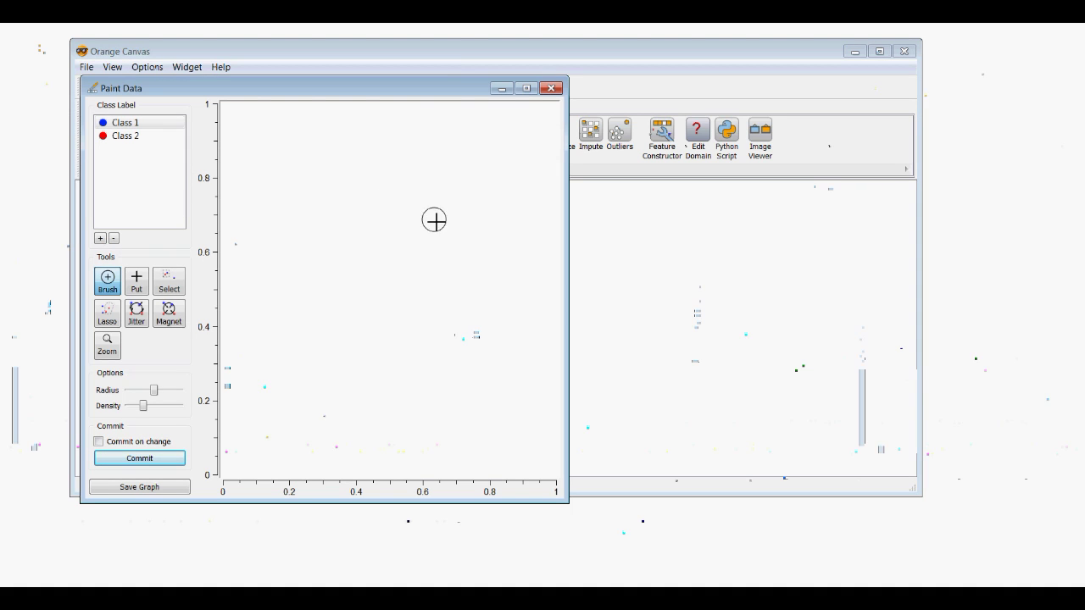
Paint a diagonal Class 1 band and red Class 2 points along the top, then close.
{"action": "mouse_move", "coordinate": [488, 176]}
{"action": "left_mouse_down"}
{"action": "mouse_move", "coordinate": [242, 430]}
{"action": "mouse_move", "coordinate": [401, 258]}
{"action": "mouse_move", "coordinate": [462, 215]}
{"action": "mouse_move", "coordinate": [515, 157]}
{"action": "mouse_move", "coordinate": [336, 311]}
{"action": "mouse_move", "coordinate": [259, 405]}
{"action": "mouse_move", "coordinate": [472, 185]}
{"action": "left_mouse_up"}
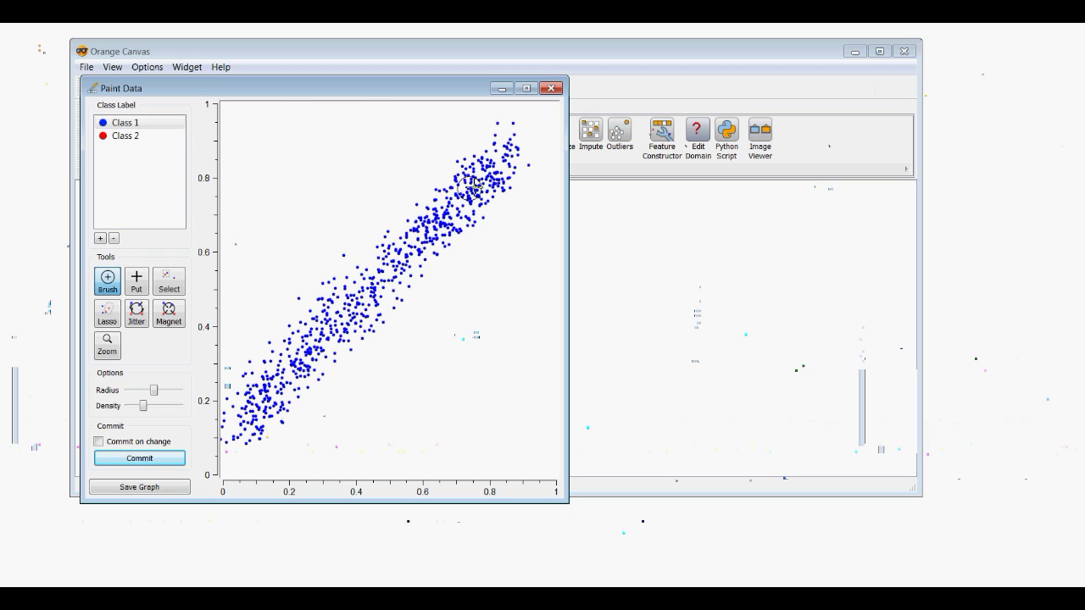
{"action": "left_click", "coordinate": [135, 137]}
{"action": "mouse_move", "coordinate": [239, 132]}
{"action": "left_mouse_down"}
{"action": "mouse_move", "coordinate": [460, 137]}
{"action": "mouse_move", "coordinate": [262, 156]}
{"action": "left_mouse_up"}
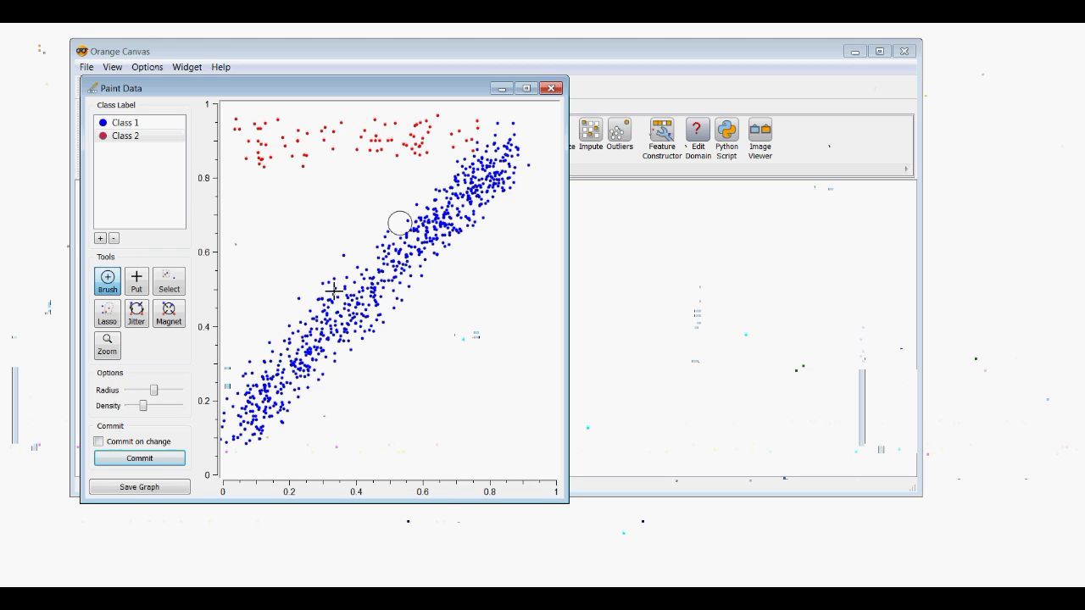
{"action": "left_click", "coordinate": [166, 126]}
{"action": "left_click", "coordinate": [154, 127]}
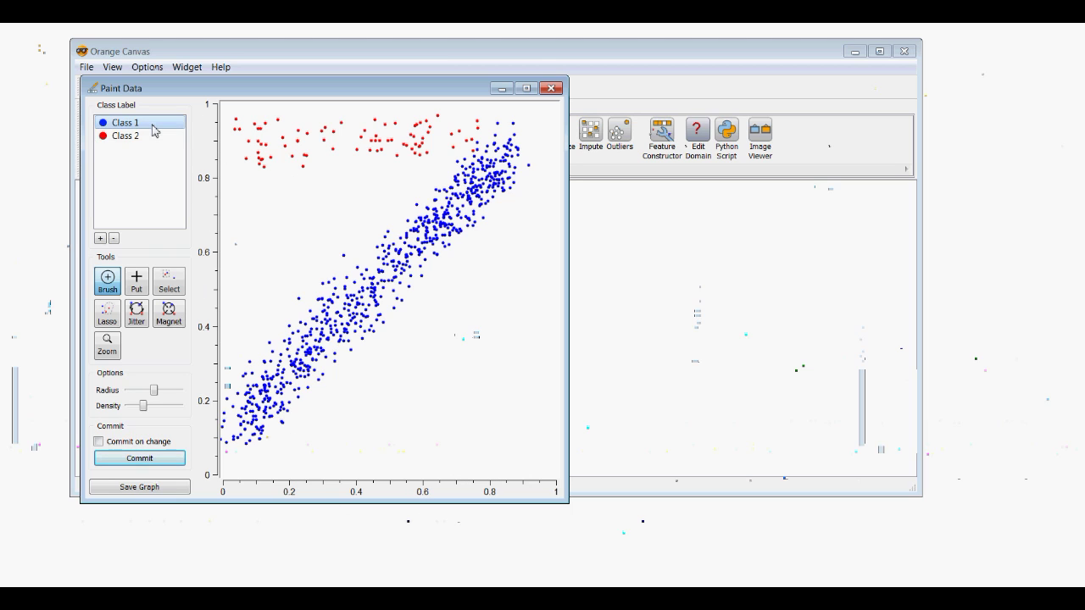
{"action": "key", "text": "Down"}
{"action": "left_click", "coordinate": [155, 137]}
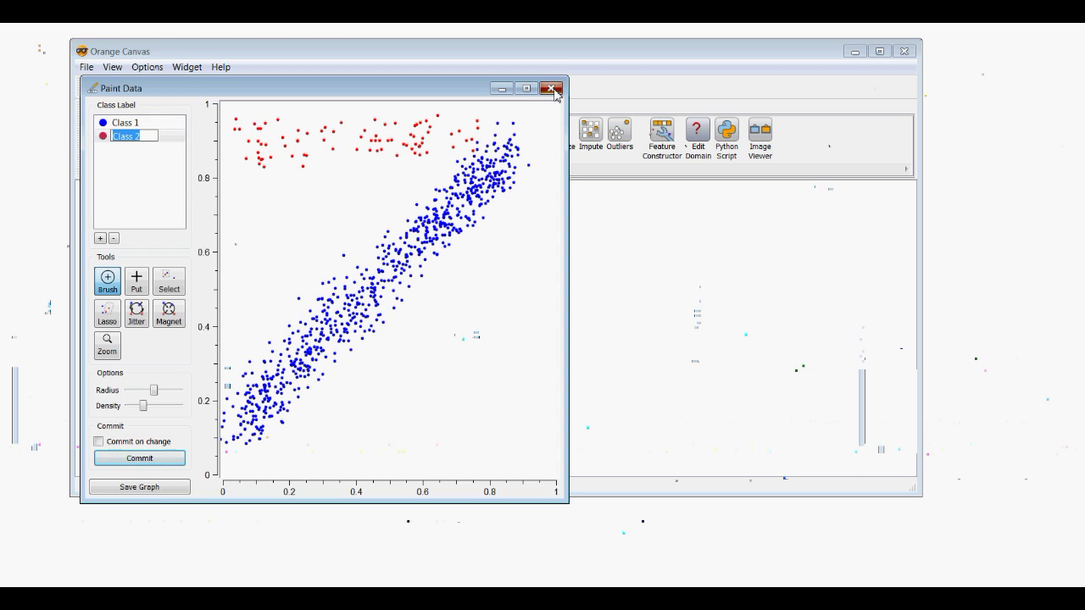
{"action": "left_click", "coordinate": [551, 89]}
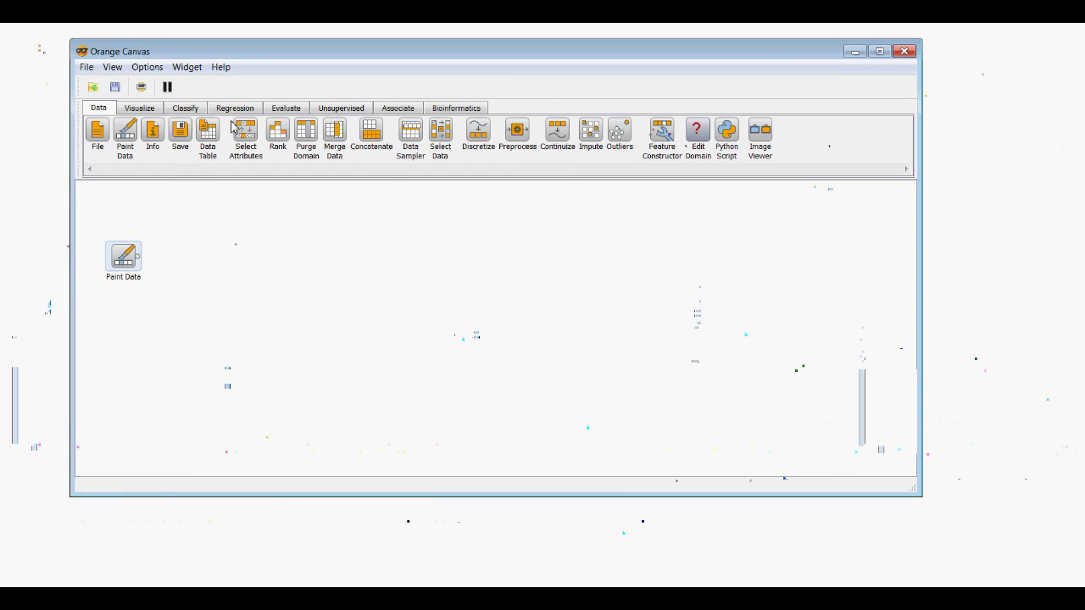
Add Attribute Statistics fed by Paint Data and commit the painted points to it.
{"action": "left_click", "coordinate": [139, 108]}
{"action": "mouse_move", "coordinate": [146, 131]}
{"action": "left_mouse_down"}
{"action": "mouse_move", "coordinate": [167, 233]}
{"action": "mouse_move", "coordinate": [202, 261]}
{"action": "left_mouse_up"}
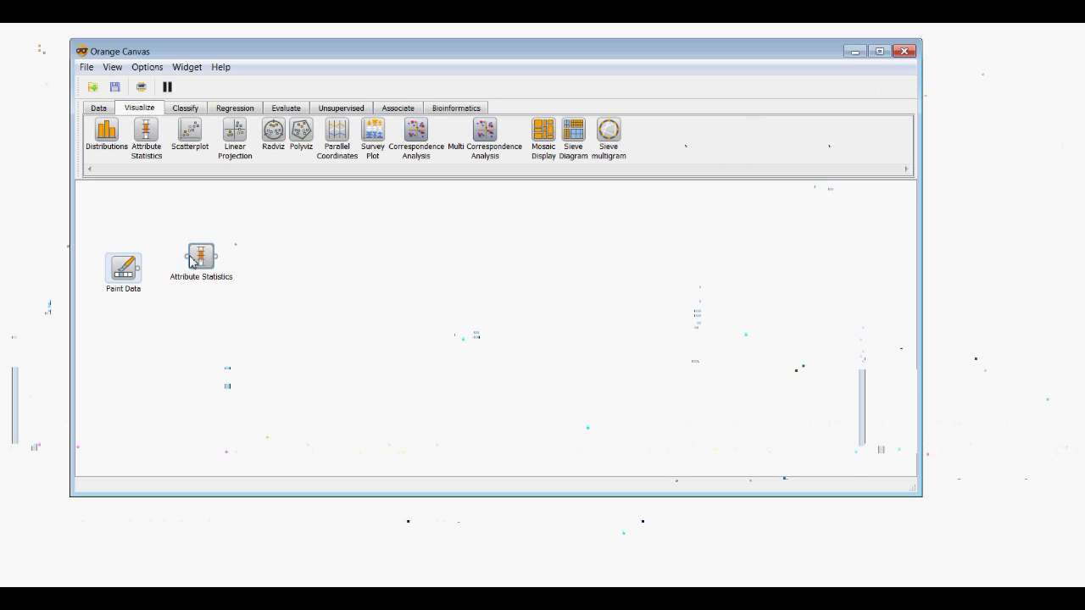
{"action": "left_click_drag", "start_coordinate": [139, 267], "coordinate": [195, 262]}
{"action": "double_click", "coordinate": [197, 258]}
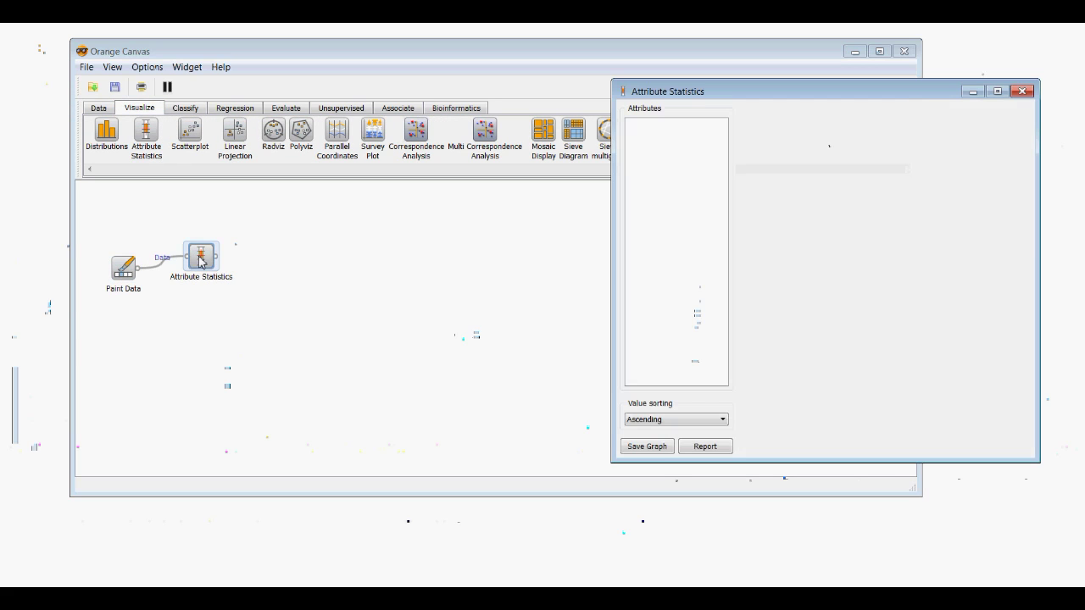
{"action": "left_click_drag", "start_coordinate": [692, 98], "coordinate": [467, 144]}
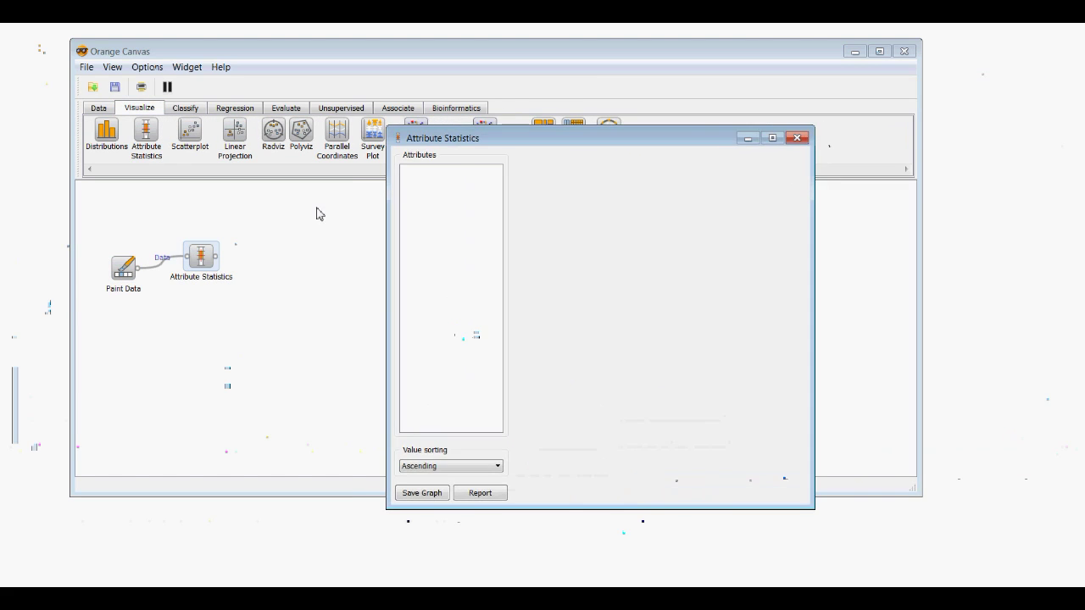
{"action": "double_click", "coordinate": [124, 268]}
{"action": "left_click", "coordinate": [140, 458]}
{"action": "left_click", "coordinate": [552, 89]}
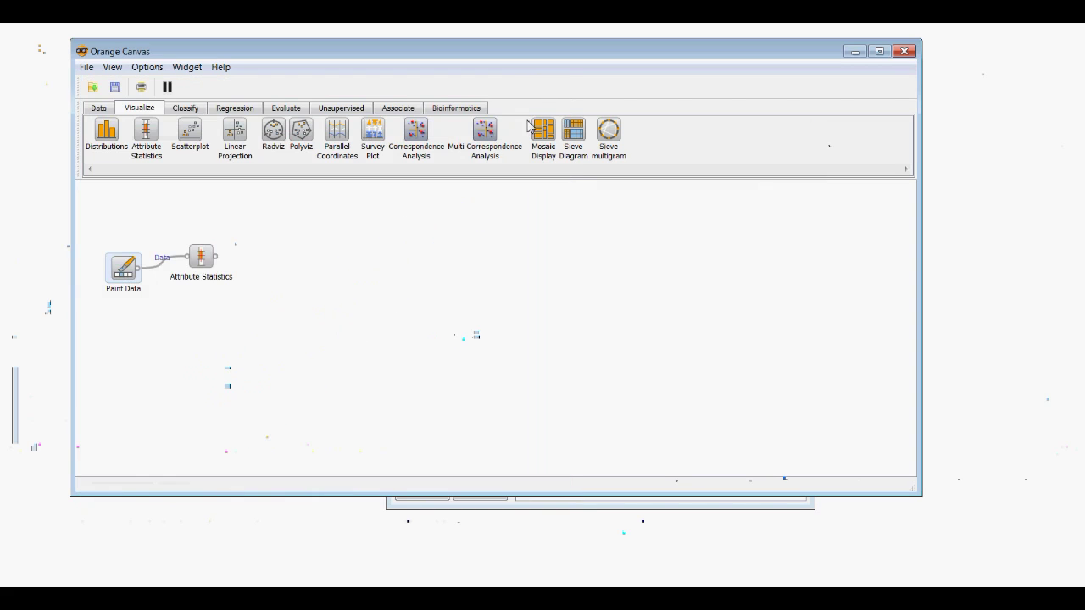
Review X, Y and class-label statistics: 845 values, 765 Class 1 and 80 Class 2.
{"action": "double_click", "coordinate": [201, 259]}
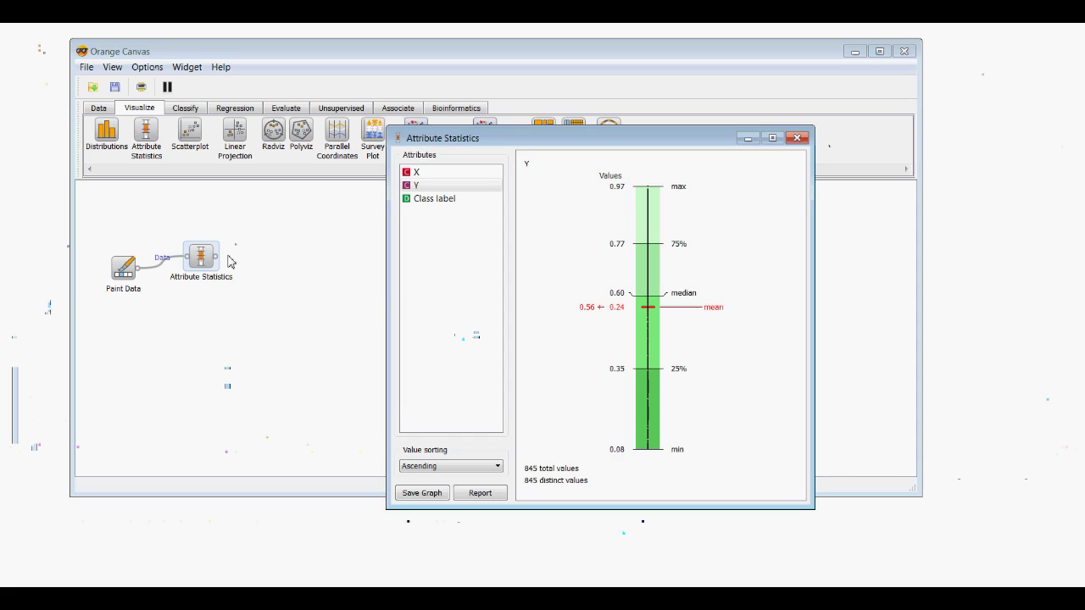
{"action": "left_click", "coordinate": [432, 173]}
{"action": "left_click", "coordinate": [428, 185]}
{"action": "left_click", "coordinate": [436, 198]}
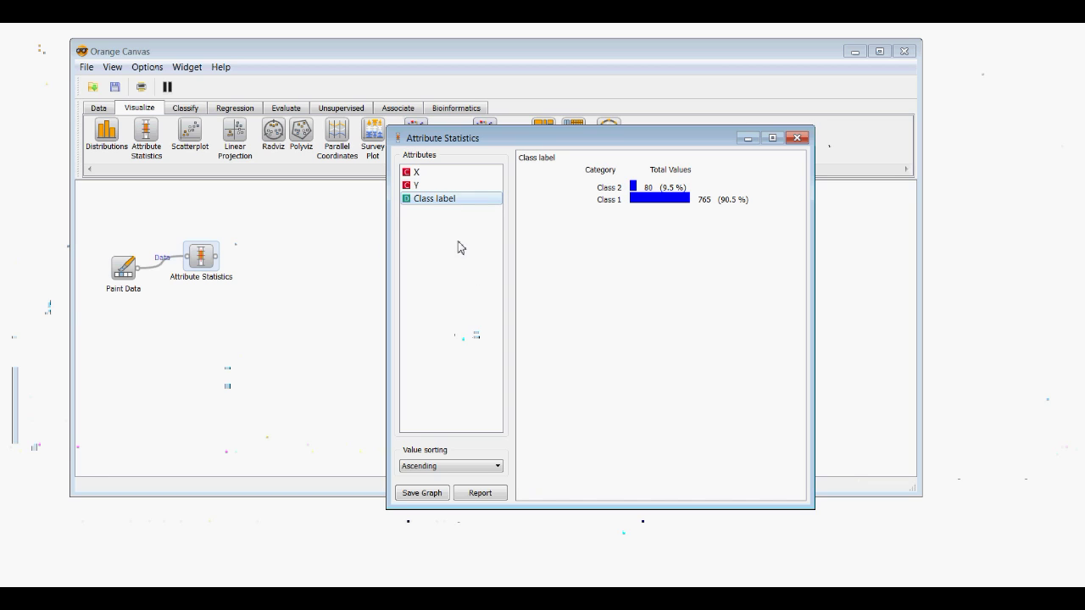
{"action": "left_click", "coordinate": [412, 185]}
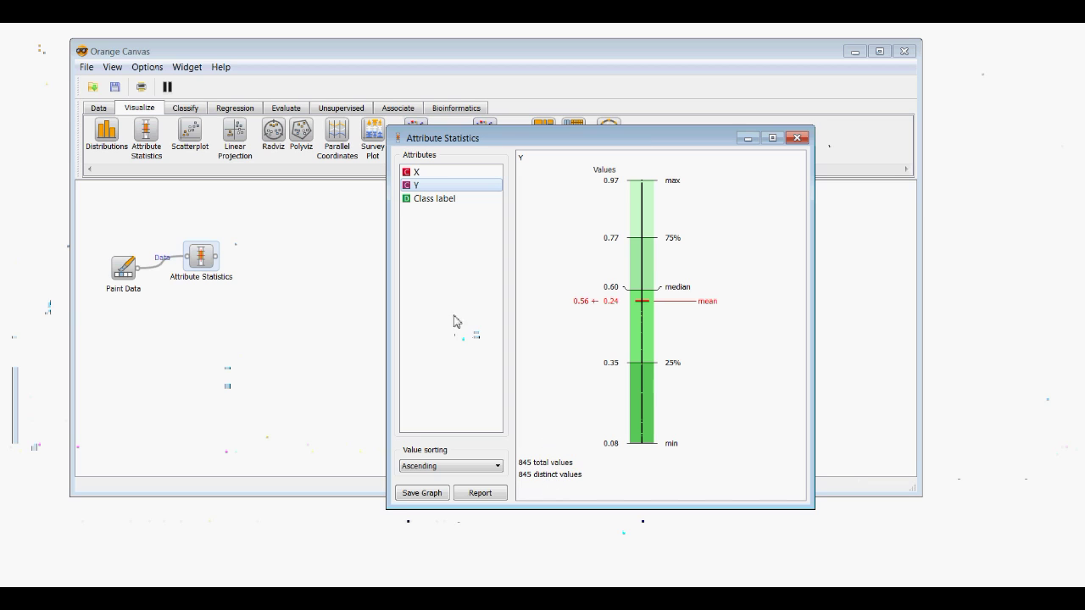
{"action": "left_click", "coordinate": [441, 200]}
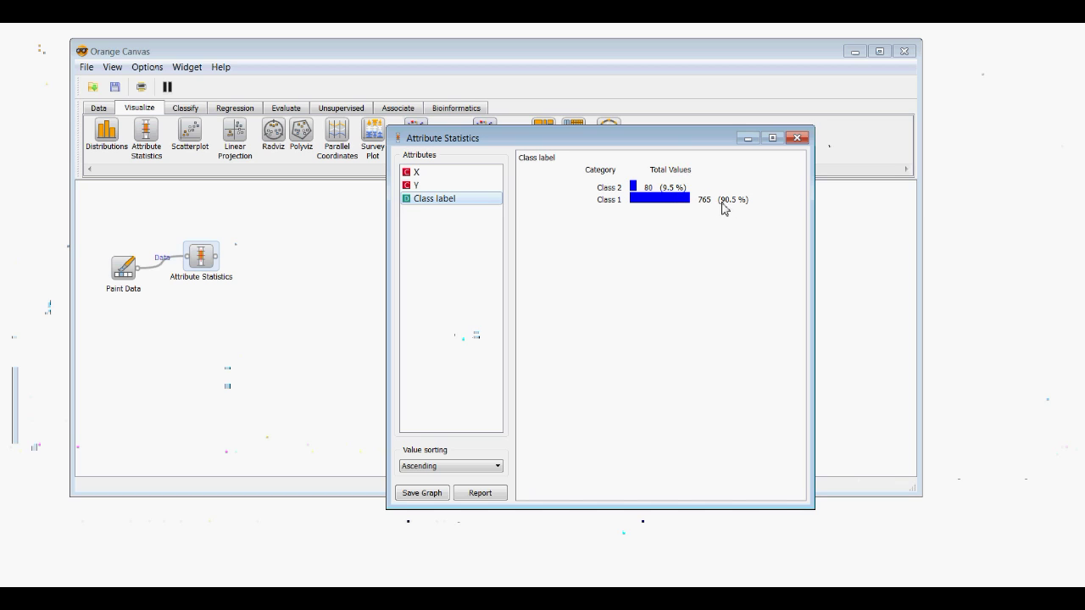
{"action": "left_click", "coordinate": [432, 173]}
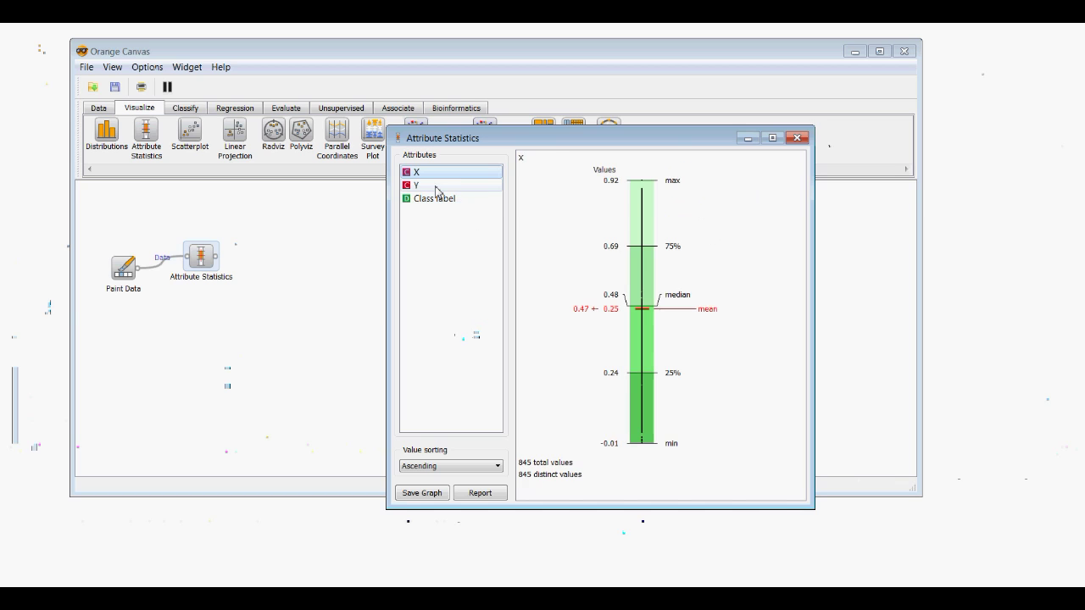
{"action": "left_click", "coordinate": [436, 186]}
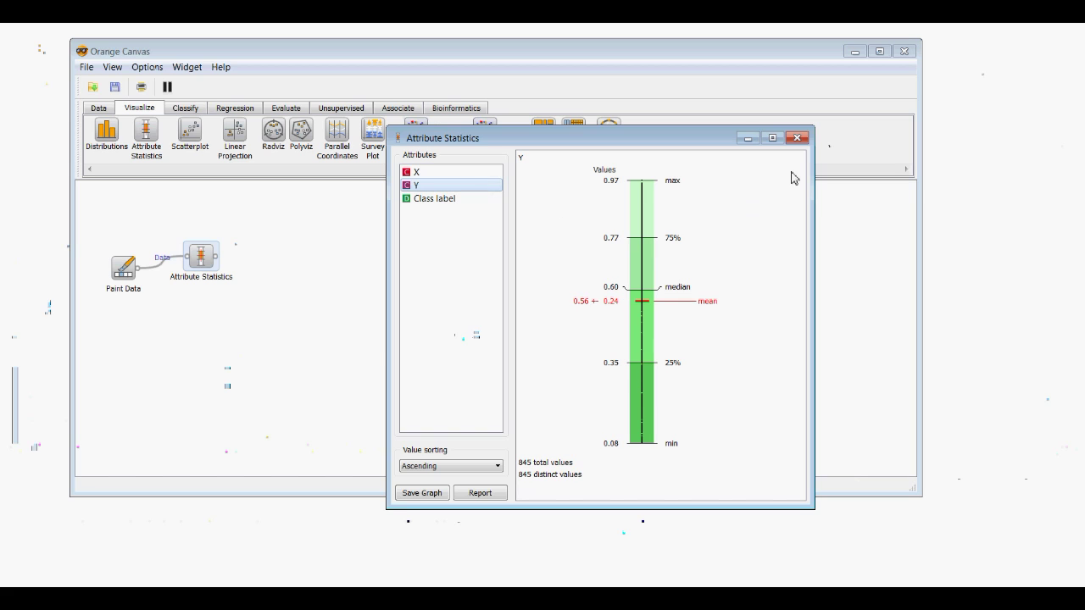
{"action": "left_click", "coordinate": [796, 139]}
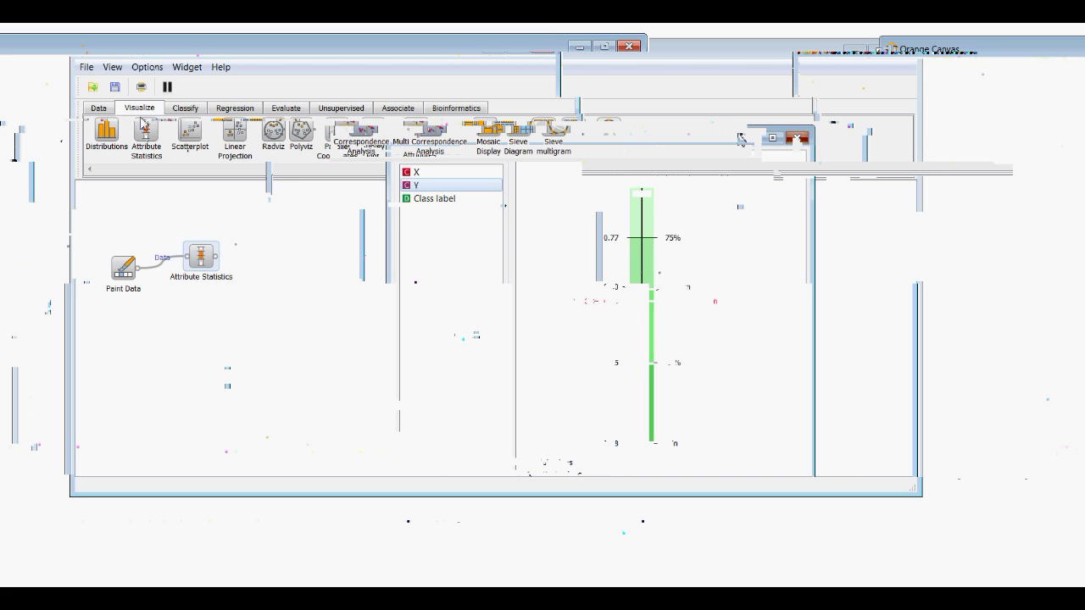
Place a File widget, a Scatterplot and Attribute Statistics (2), (3) and (4).
{"action": "left_click", "coordinate": [106, 112]}
{"action": "left_click_drag", "start_coordinate": [103, 129], "coordinate": [296, 290]}
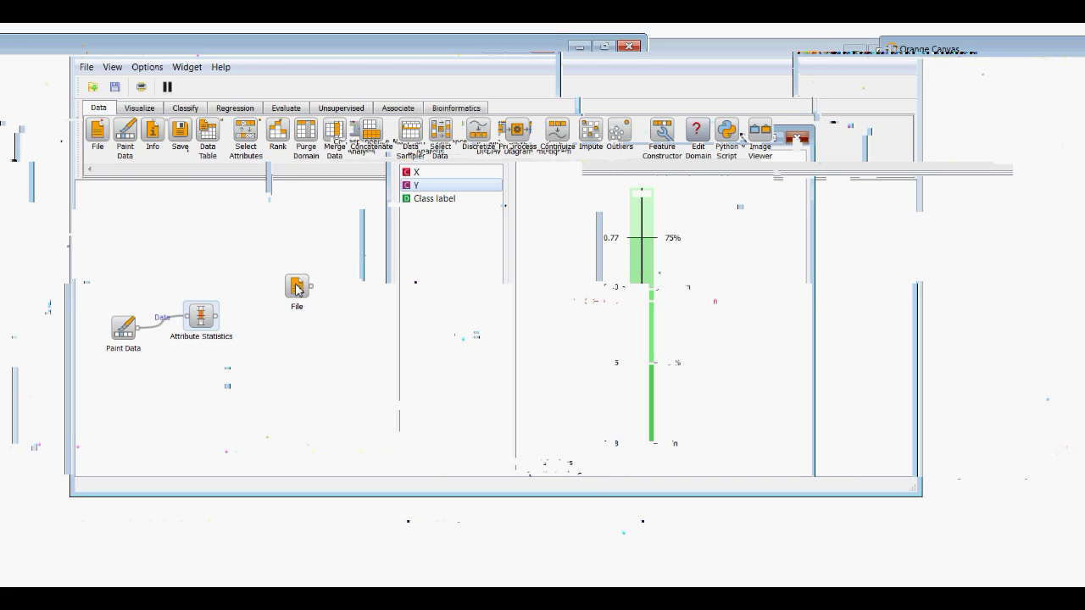
{"action": "left_click", "coordinate": [134, 109]}
{"action": "left_click_drag", "start_coordinate": [145, 134], "coordinate": [379, 241]}
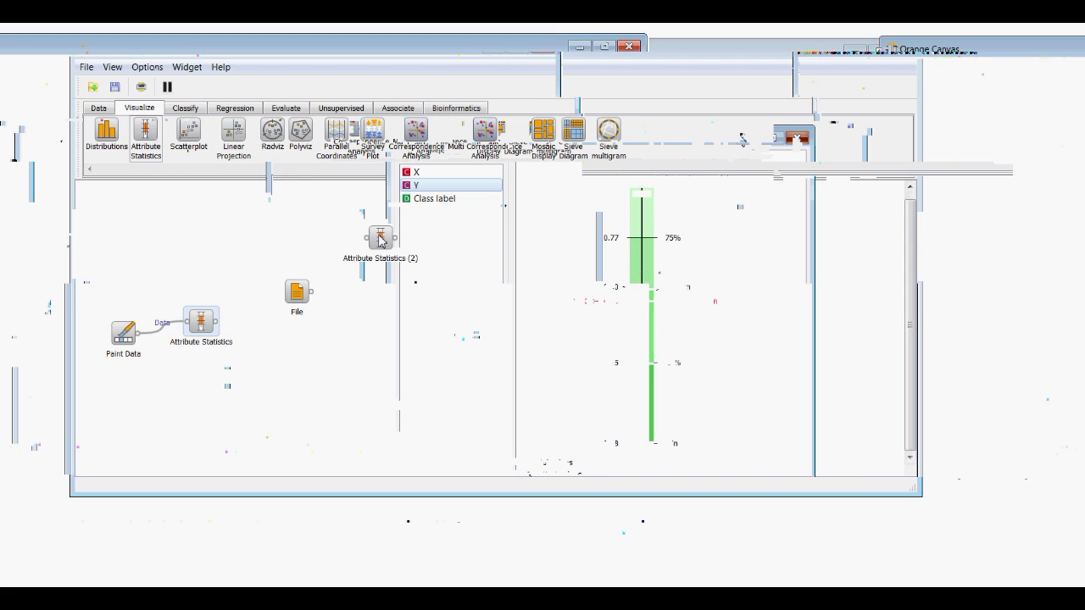
{"action": "left_click", "coordinate": [188, 131]}
{"action": "left_click_drag", "start_coordinate": [447, 239], "coordinate": [376, 297]}
{"action": "left_click", "coordinate": [146, 131]}
{"action": "left_click_drag", "start_coordinate": [441, 297], "coordinate": [457, 297]}
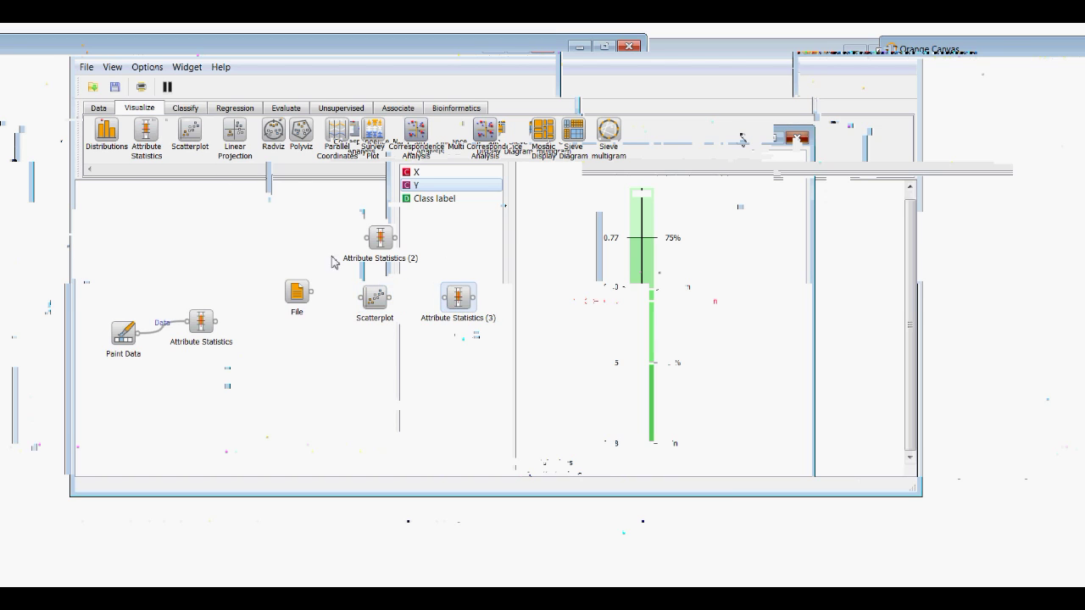
{"action": "left_click", "coordinate": [146, 132]}
{"action": "left_click_drag", "start_coordinate": [480, 342], "coordinate": [548, 366]}
Add Classification Tree and Classification Tree Graph, and link File to Attribute Statistics (2) and Scatterplot.
{"action": "left_click", "coordinate": [194, 110]}
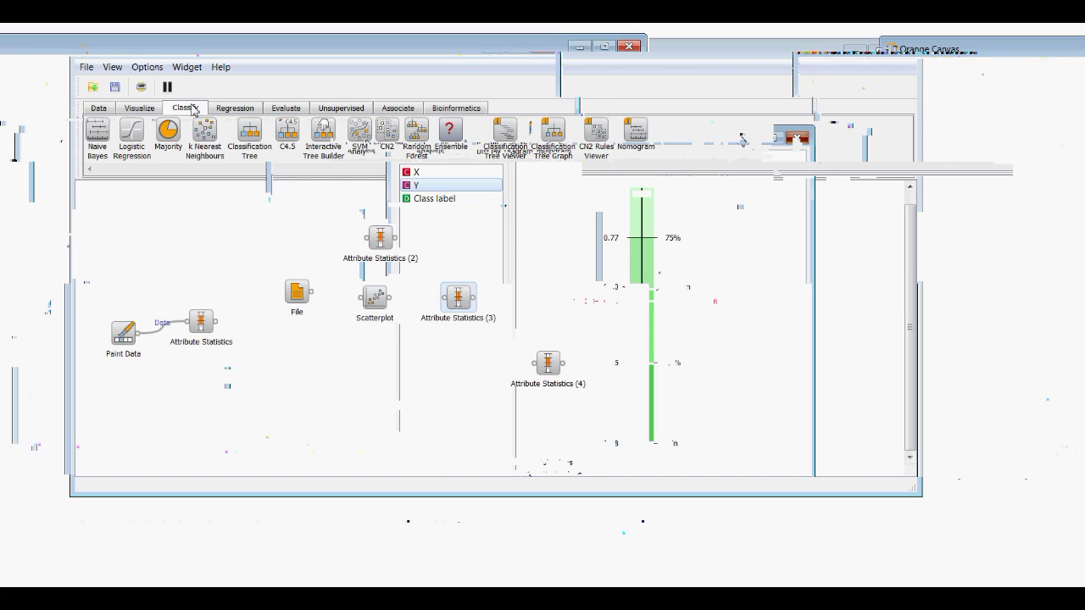
{"action": "left_click", "coordinate": [245, 136]}
{"action": "left_click_drag", "start_coordinate": [344, 335], "coordinate": [375, 365]}
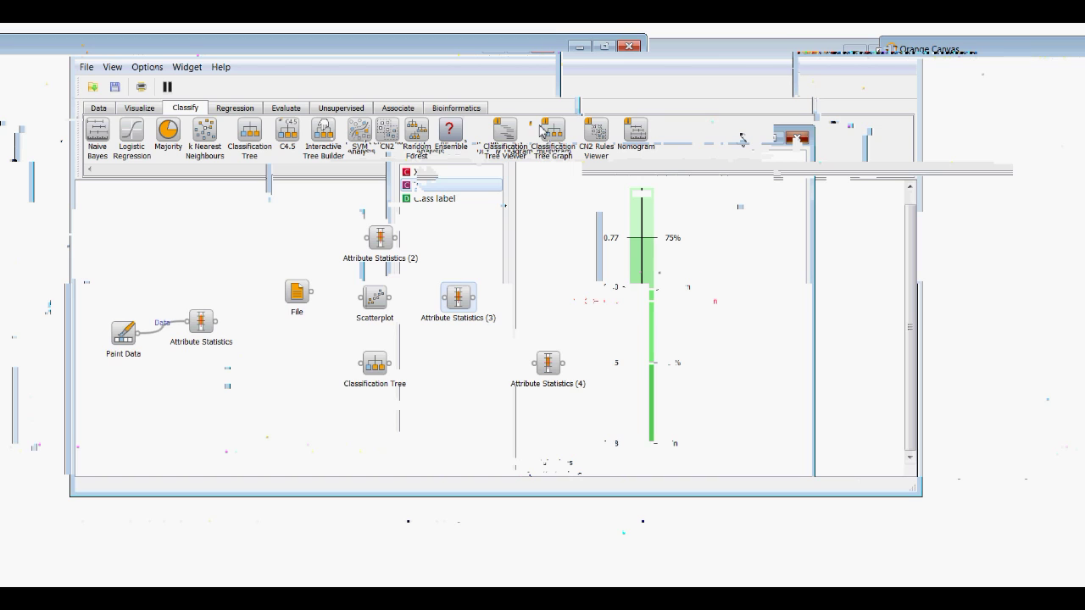
{"action": "left_click", "coordinate": [543, 132]}
{"action": "left_click_drag", "start_coordinate": [475, 301], "coordinate": [454, 360]}
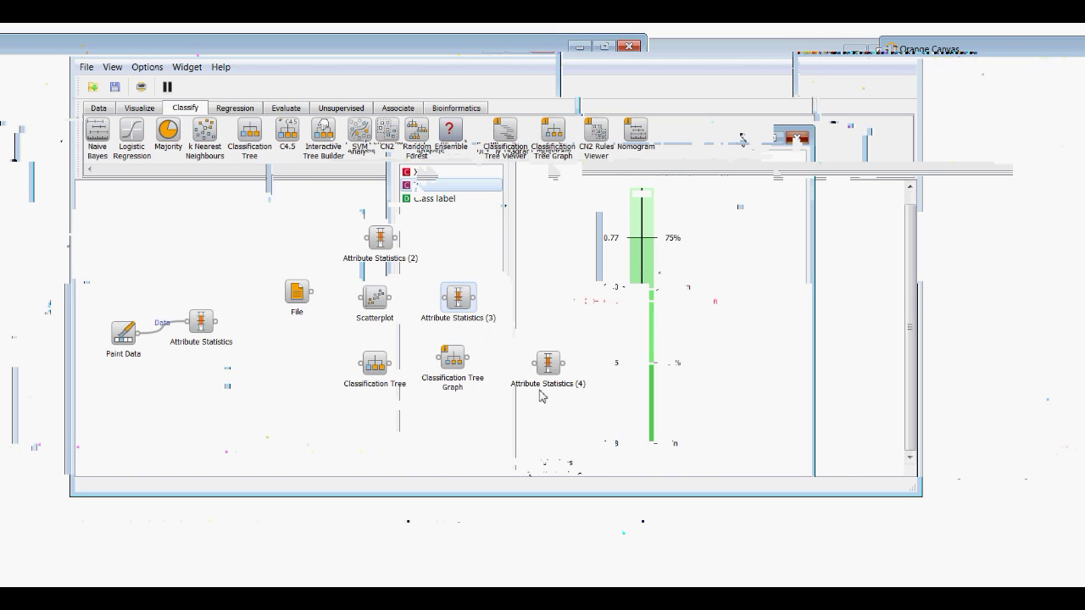
{"action": "left_click_drag", "start_coordinate": [312, 293], "coordinate": [368, 240]}
{"action": "left_click_drag", "start_coordinate": [314, 293], "coordinate": [363, 365]}
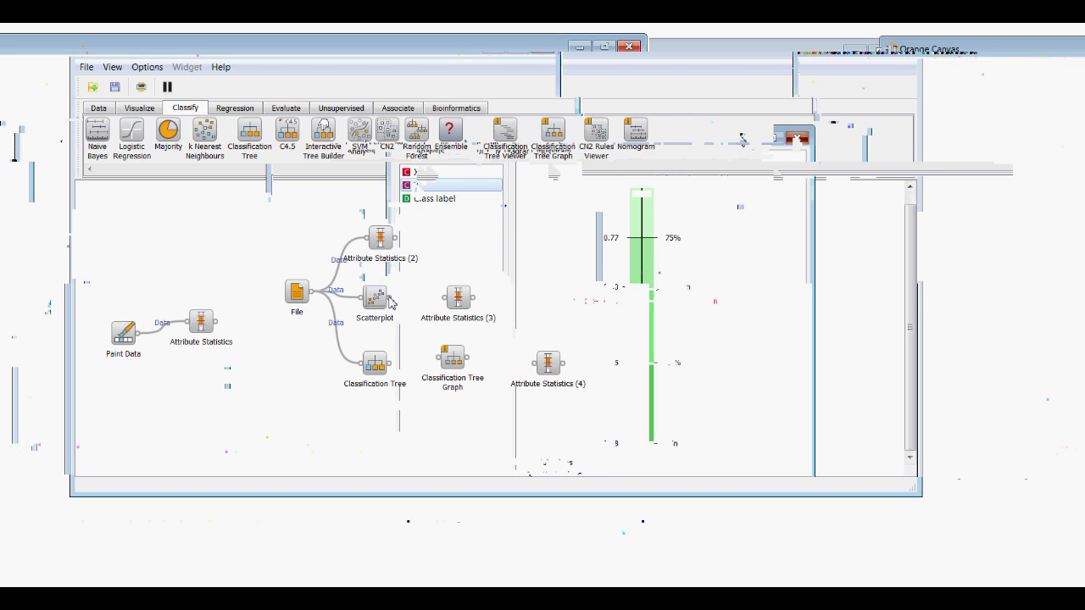
Link Scatterplot's Selected Data to Attribute Statistics (3), and Classification Tree to Classification Tree Graph.
{"action": "left_click_drag", "start_coordinate": [389, 305], "coordinate": [450, 303]}
{"action": "left_click_drag", "start_coordinate": [484, 202], "coordinate": [661, 174]}
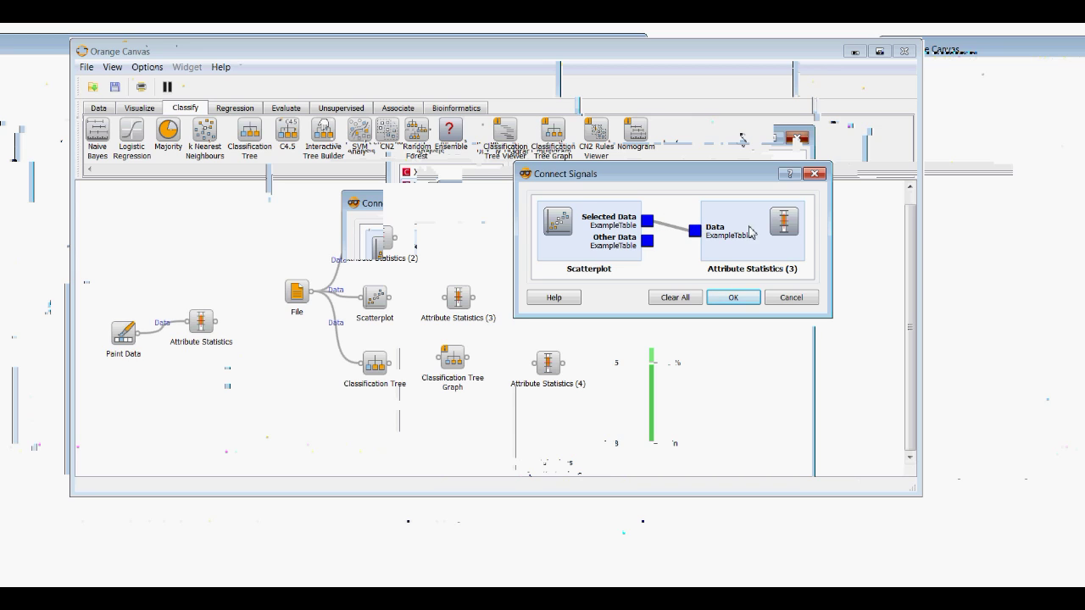
{"action": "left_click", "coordinate": [734, 297]}
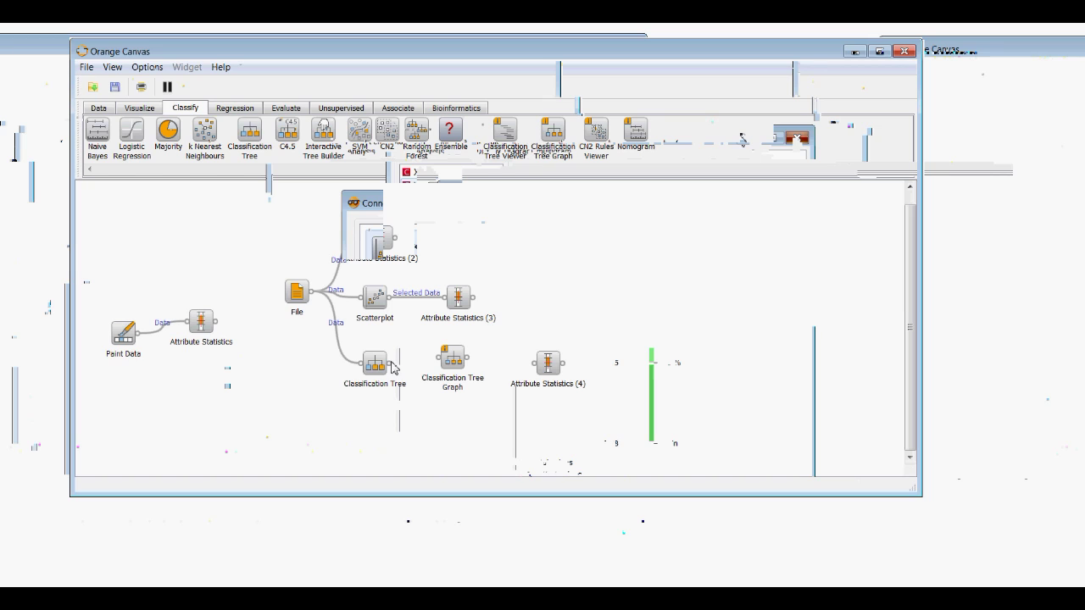
{"action": "left_click_drag", "start_coordinate": [390, 366], "coordinate": [549, 365]}
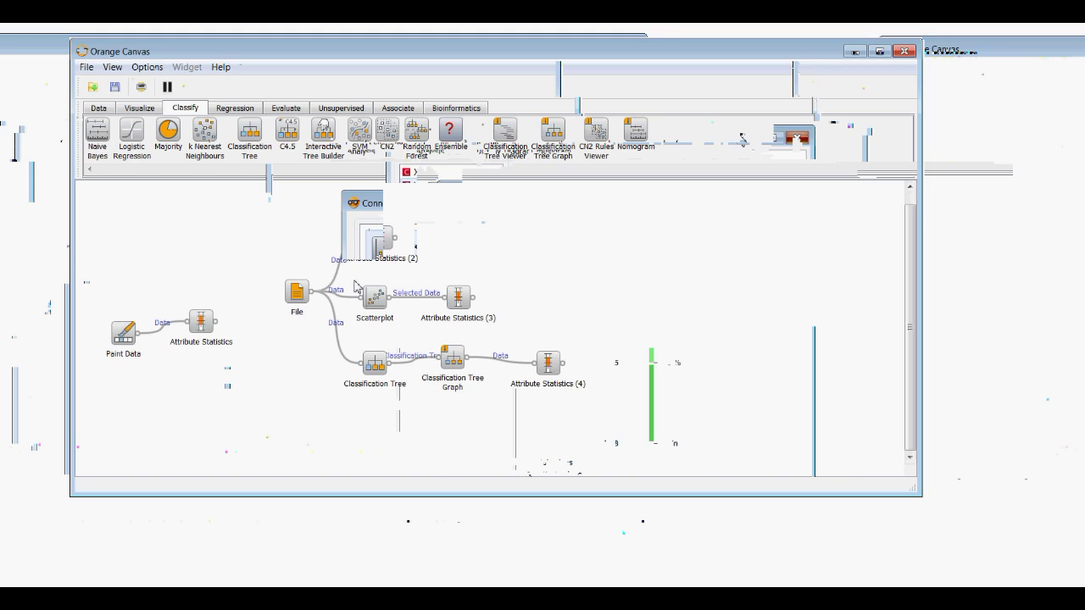
{"action": "left_click", "coordinate": [298, 293]}
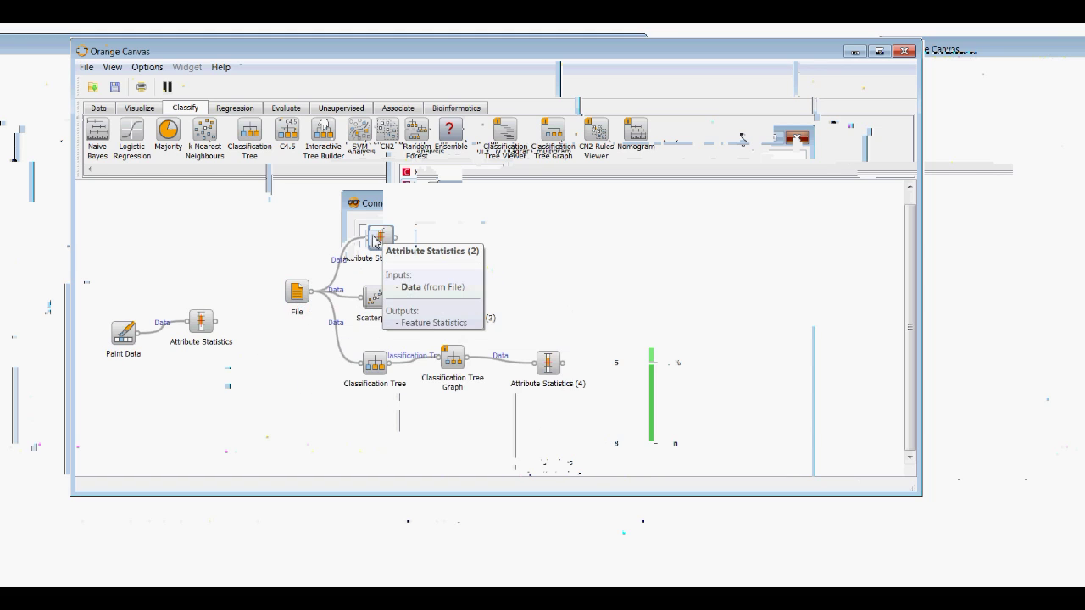
{"action": "double_click", "coordinate": [297, 292]}
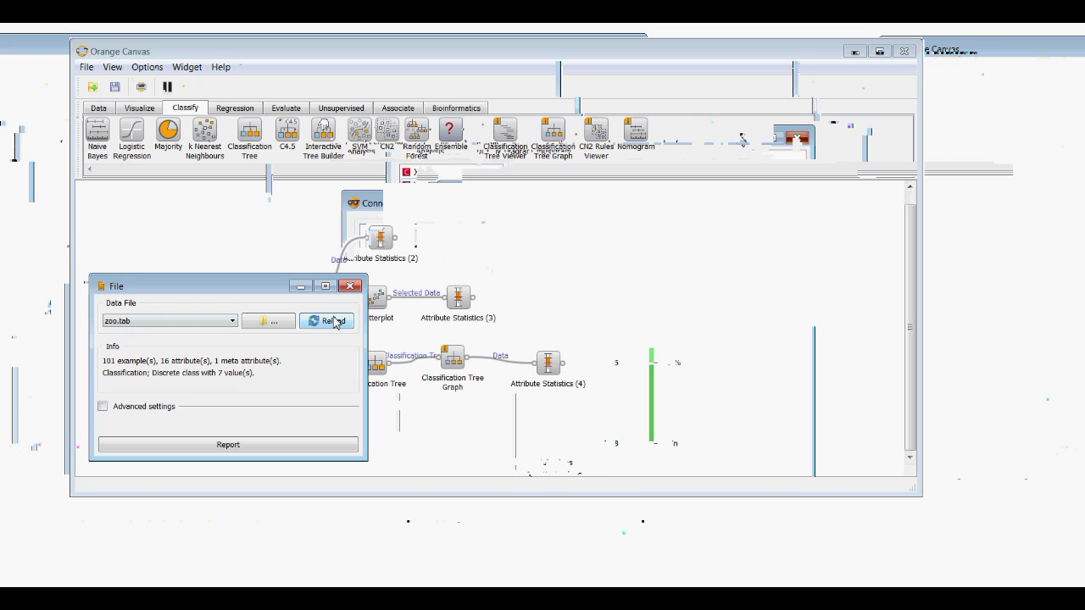
{"action": "left_click", "coordinate": [351, 287]}
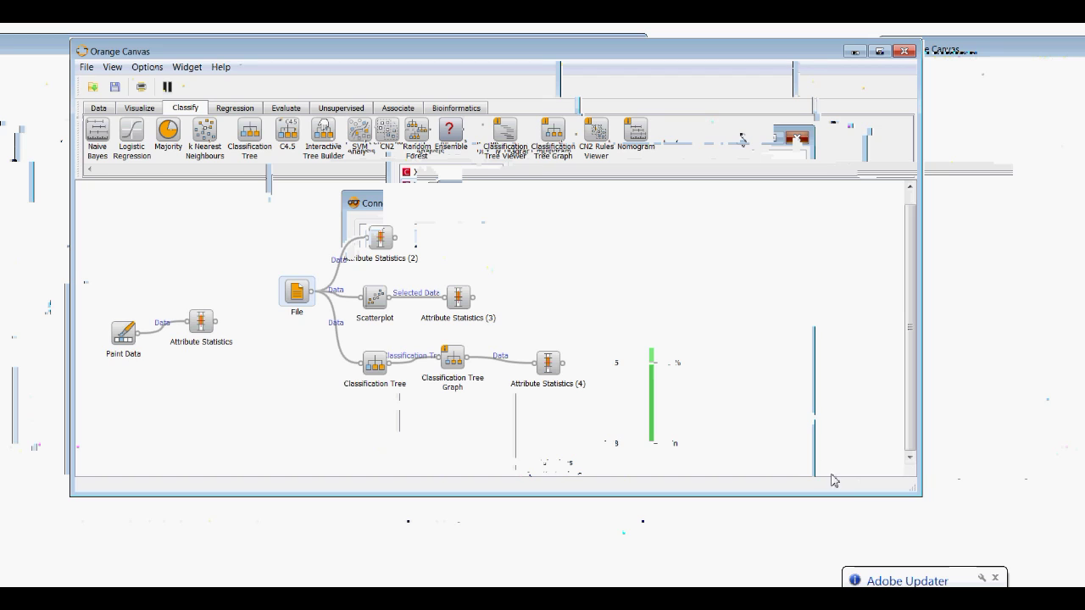
{"action": "left_click", "coordinate": [994, 577]}
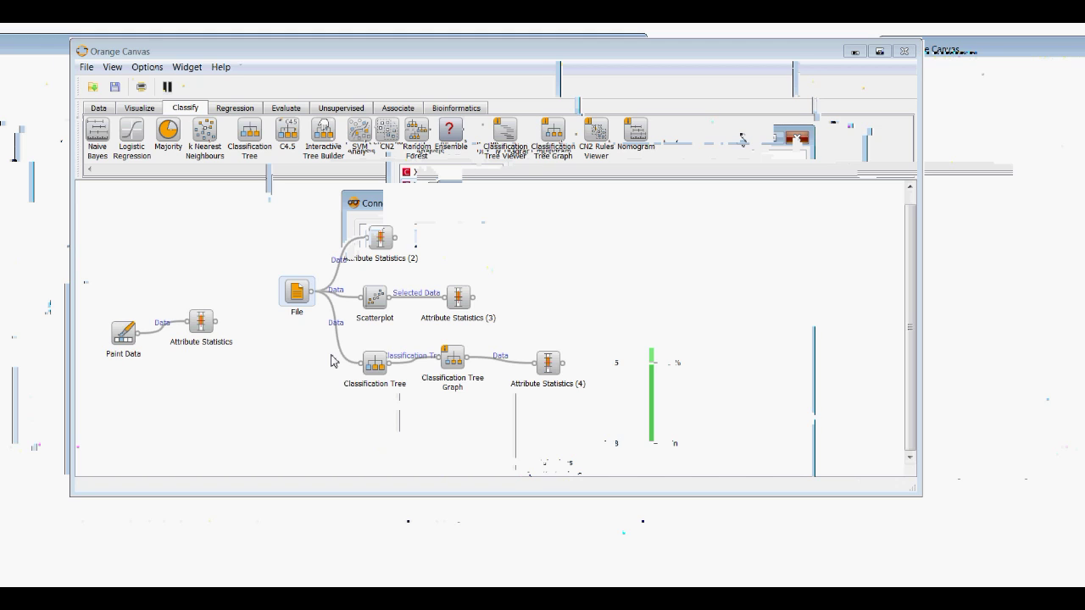
Open Attribute Statistics (2) and browse backbone, breathes, fins, toothed, tail, legs and type.
{"action": "double_click", "coordinate": [379, 238]}
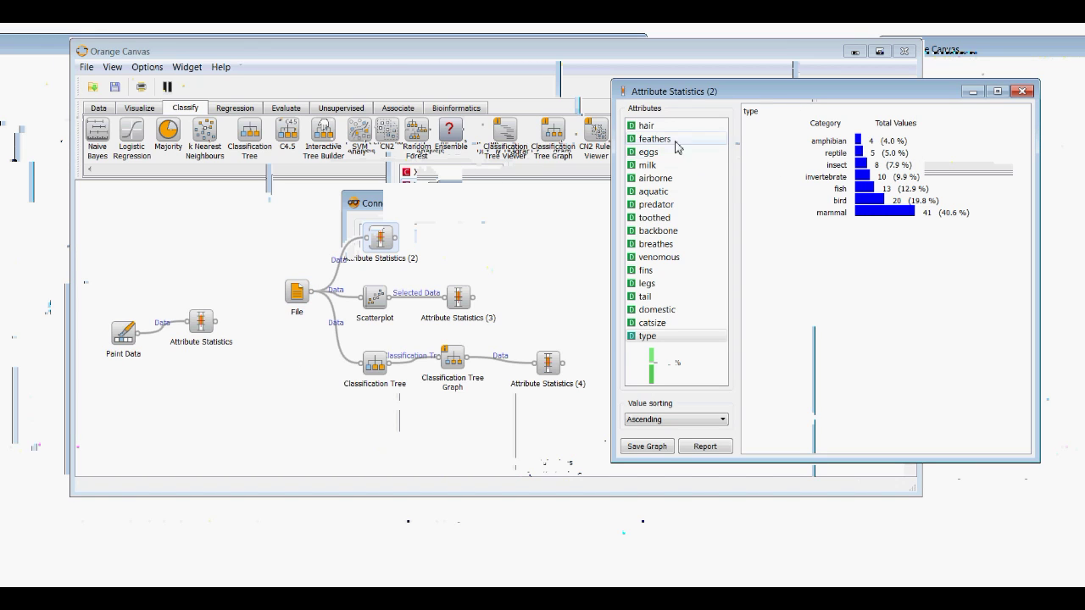
{"action": "left_click", "coordinate": [682, 230]}
{"action": "left_click", "coordinate": [683, 244]}
{"action": "left_click", "coordinate": [684, 271]}
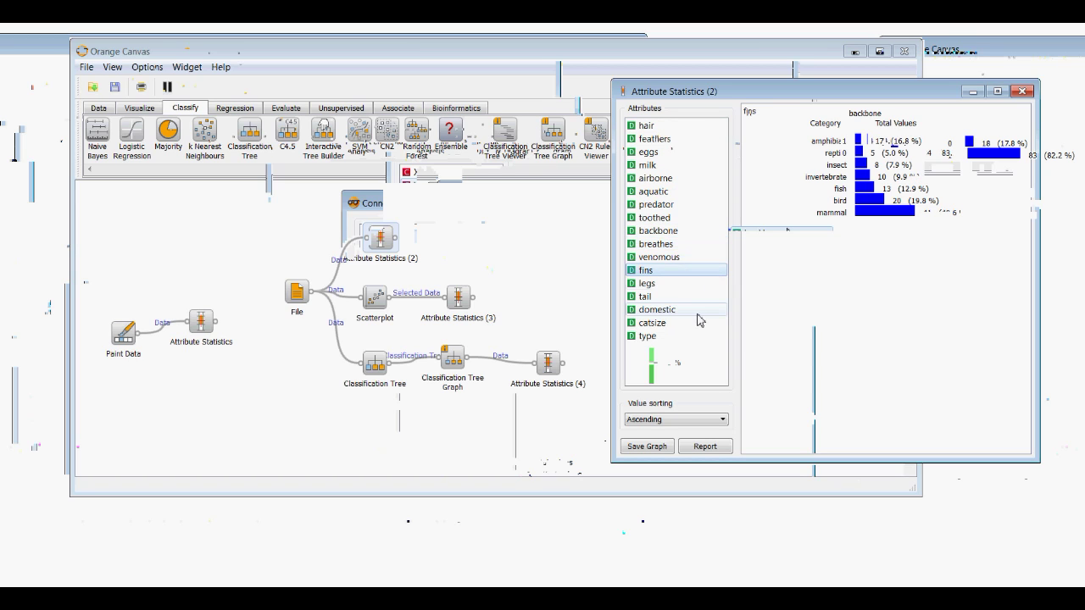
{"action": "left_click", "coordinate": [676, 218]}
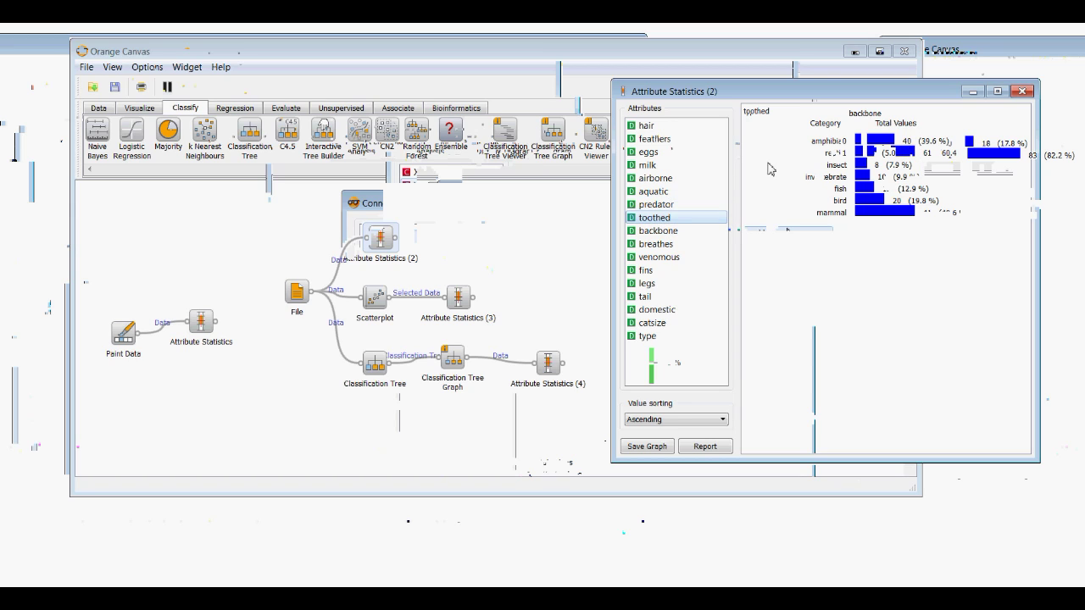
{"action": "left_click", "coordinate": [683, 297]}
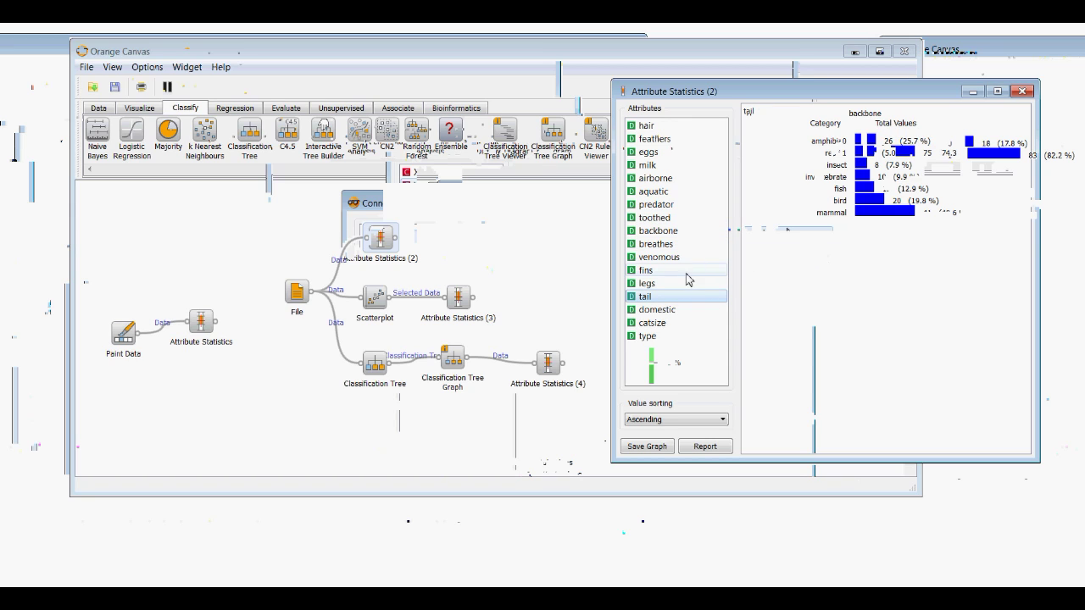
{"action": "left_click", "coordinate": [689, 283]}
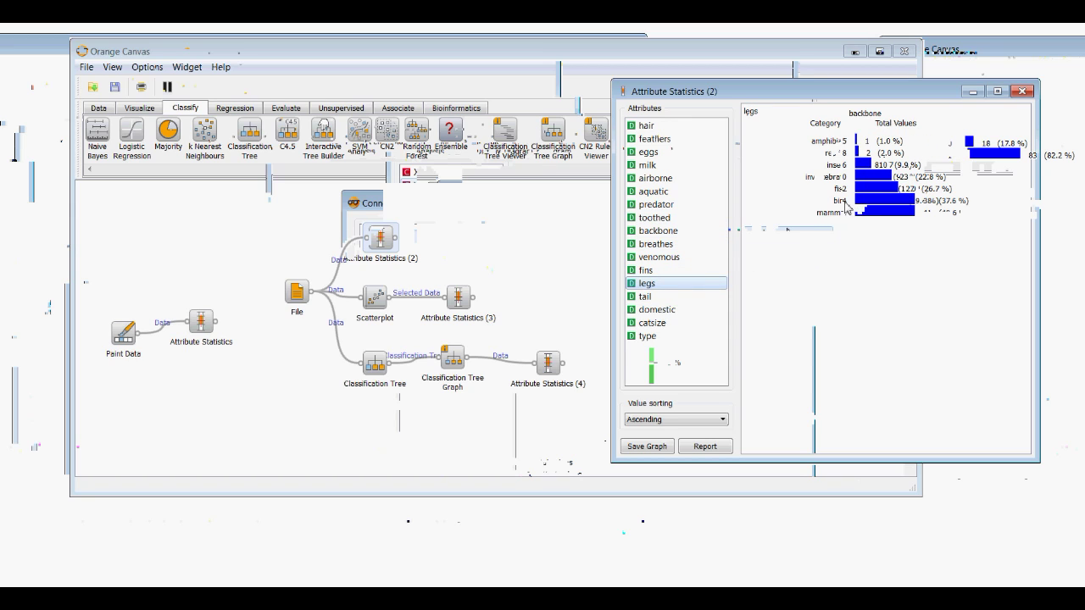
{"action": "left_click", "coordinate": [653, 336]}
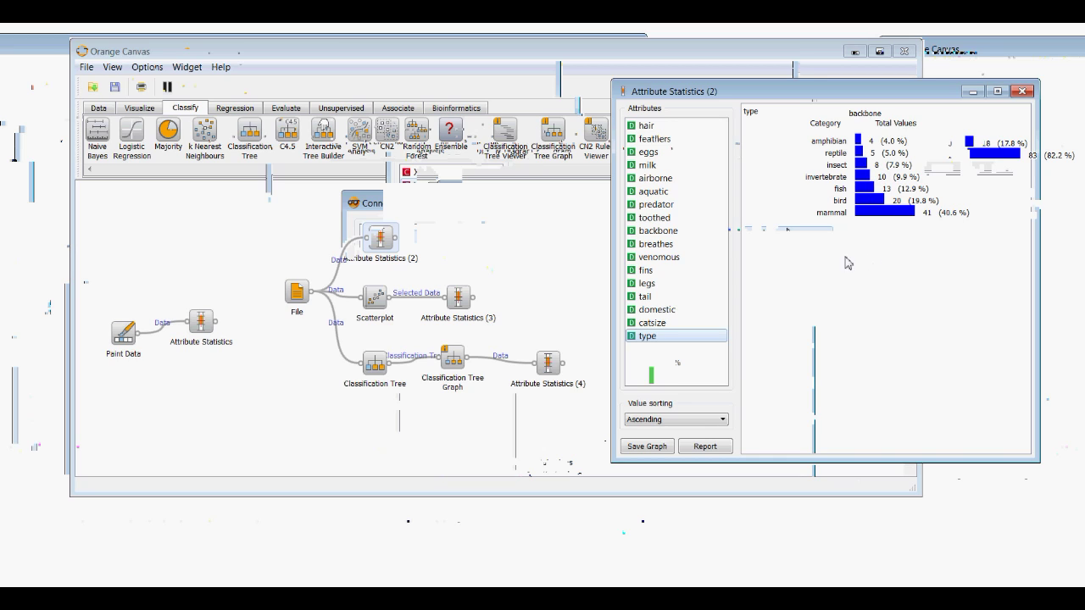
Compare airborne, tail, eggs, feathers and backbone, ending on type: 41 mammals, 20 birds, 13 fish.
{"action": "left_click", "coordinate": [666, 180]}
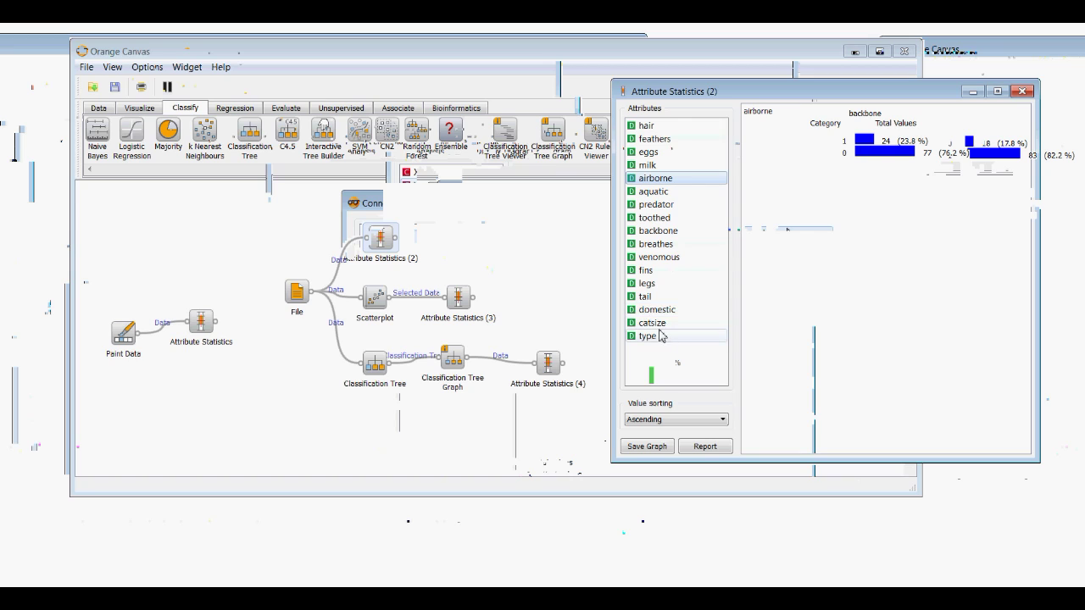
{"action": "left_click", "coordinate": [669, 298]}
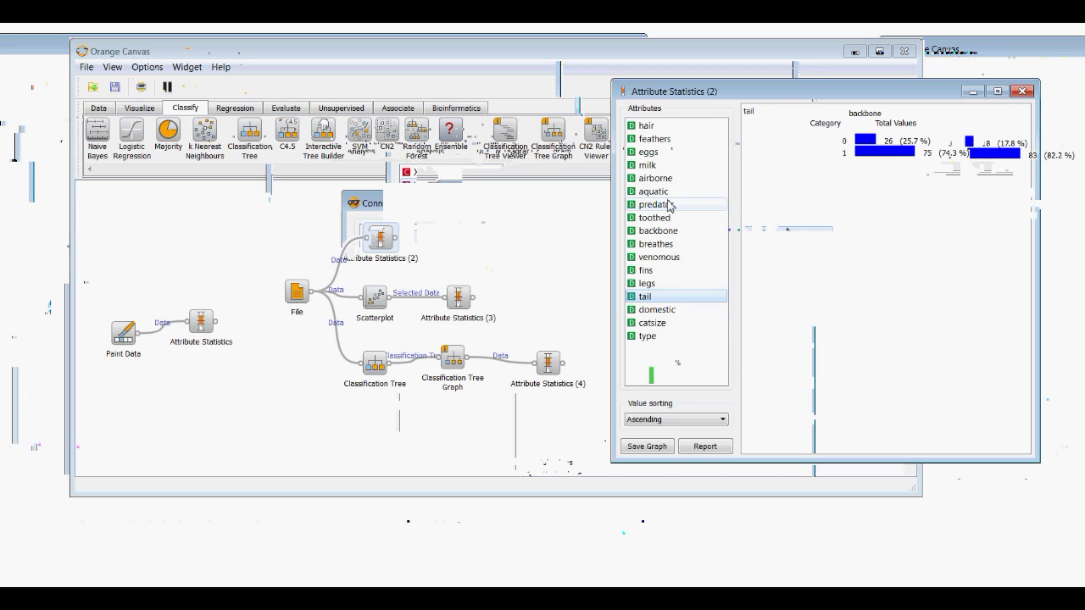
{"action": "left_click", "coordinate": [668, 179]}
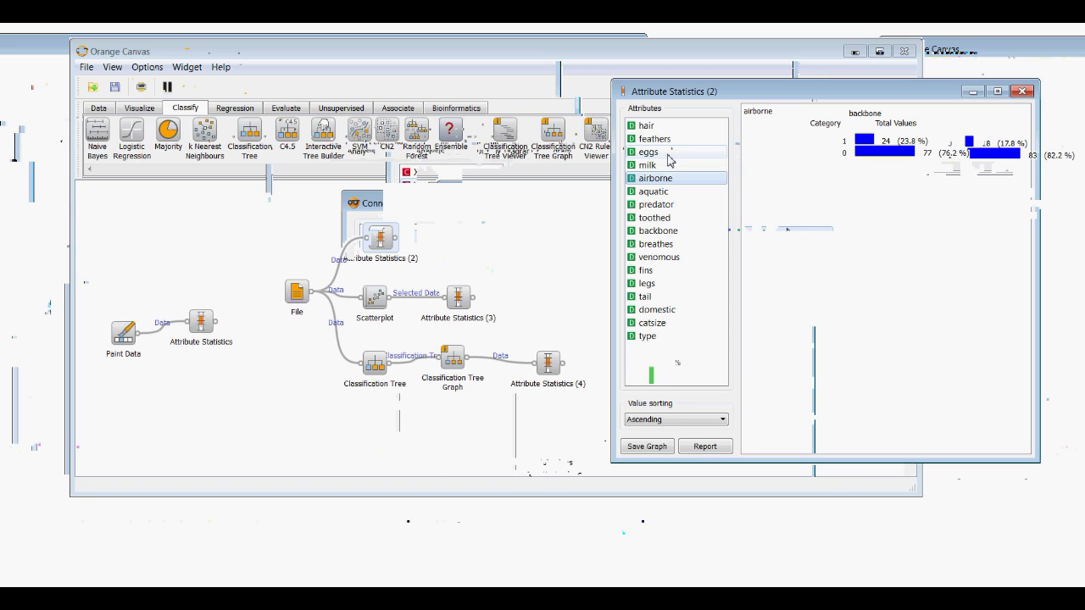
{"action": "left_click", "coordinate": [669, 152]}
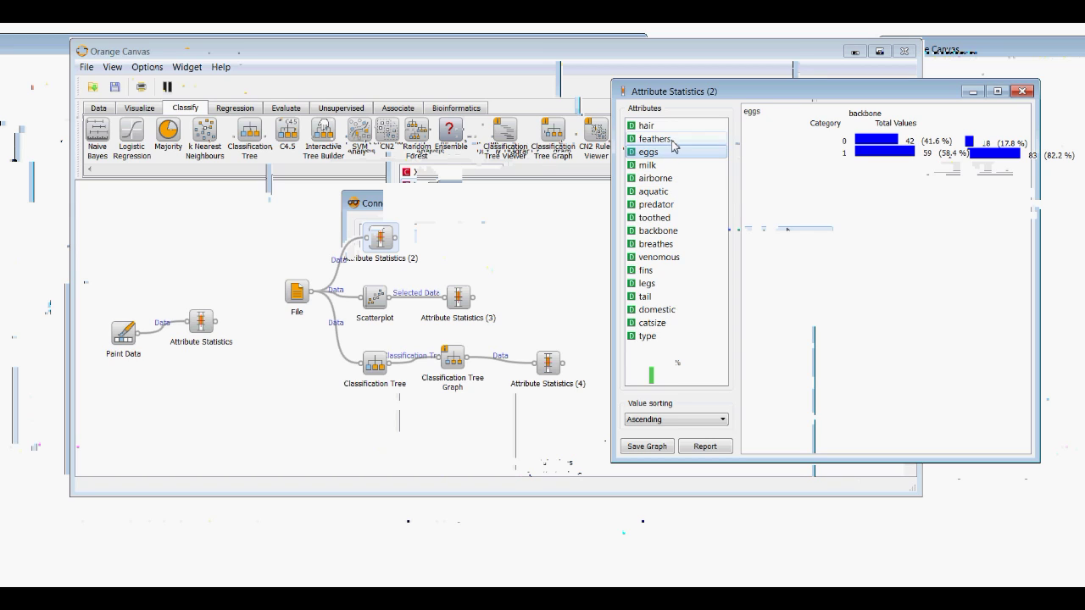
{"action": "left_click", "coordinate": [671, 140]}
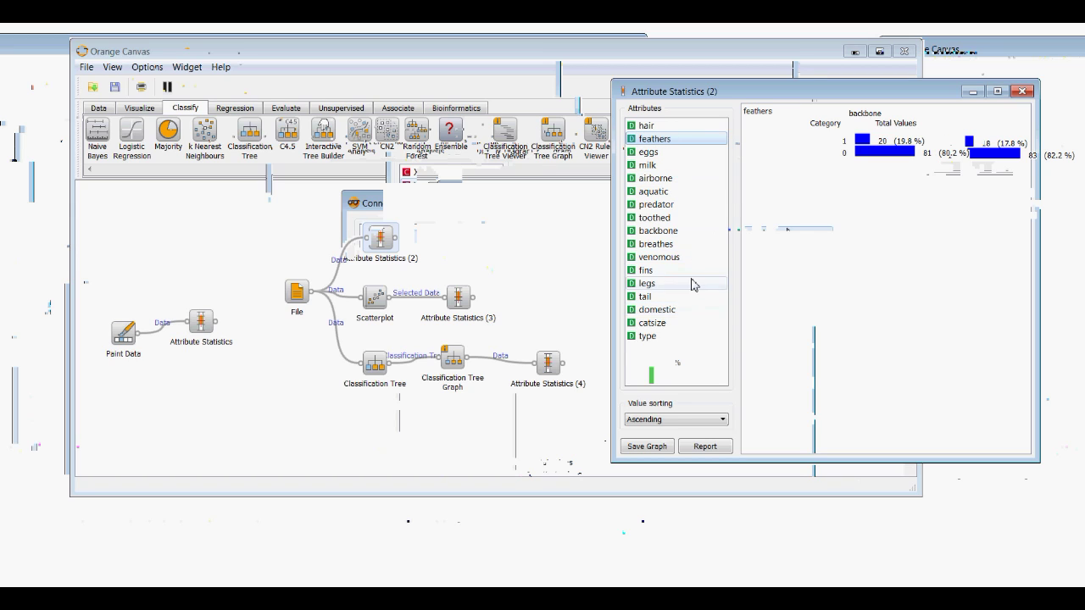
{"action": "left_click", "coordinate": [683, 231]}
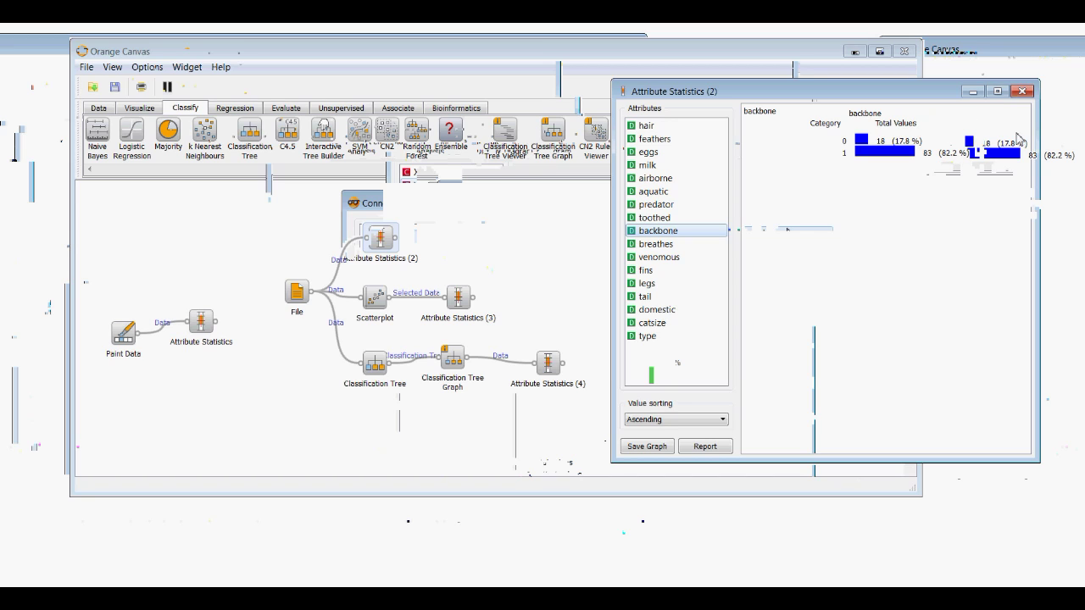
{"action": "left_click", "coordinate": [659, 339]}
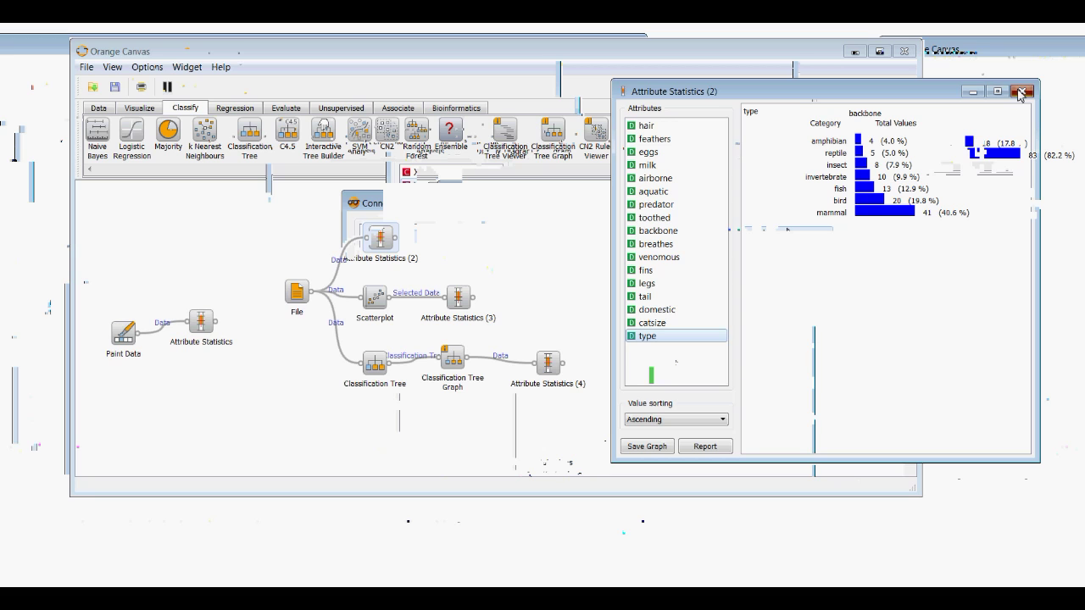
{"action": "left_click_drag", "start_coordinate": [928, 91], "coordinate": [965, 44]}
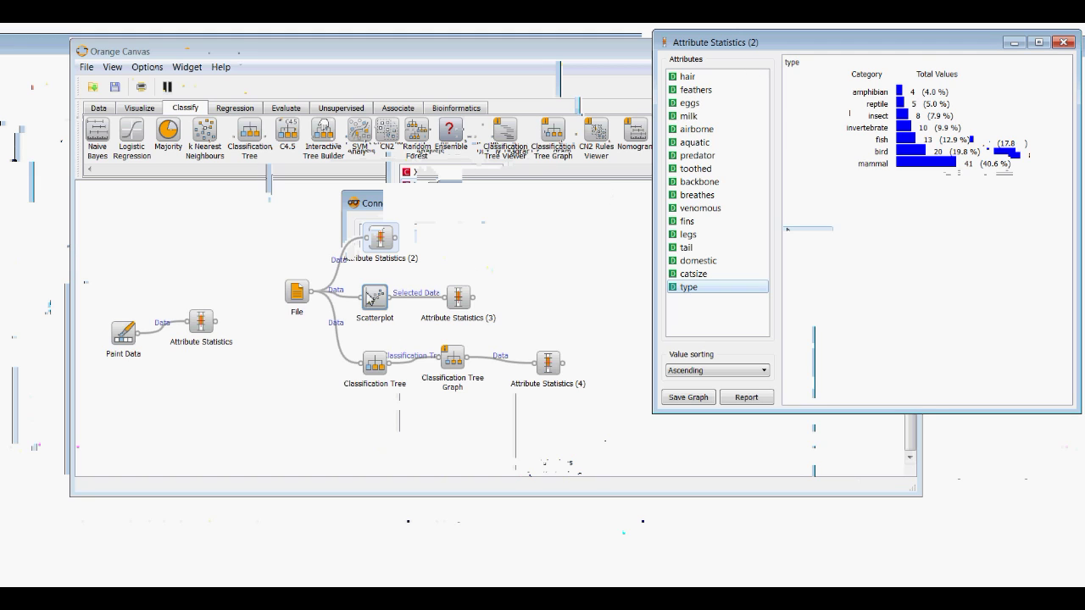
Plot fins against legs in the Scatterplot and box-select the finless four-legged animals.
{"action": "double_click", "coordinate": [370, 303]}
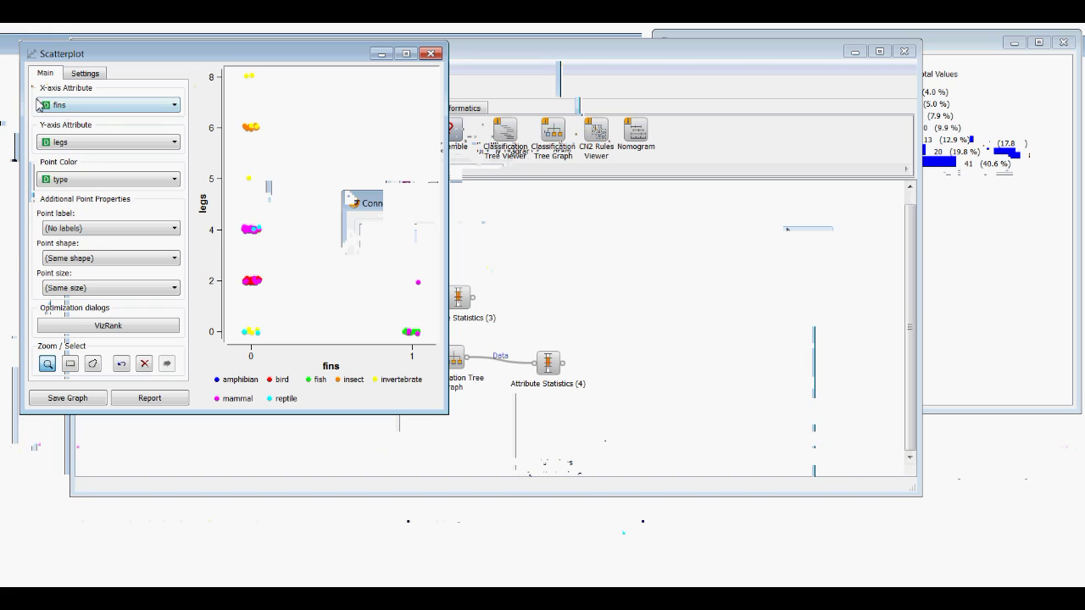
{"action": "left_click", "coordinate": [70, 107]}
{"action": "scroll", "coordinate": [174, 152], "scroll_direction": "up", "scroll_amount": 2}
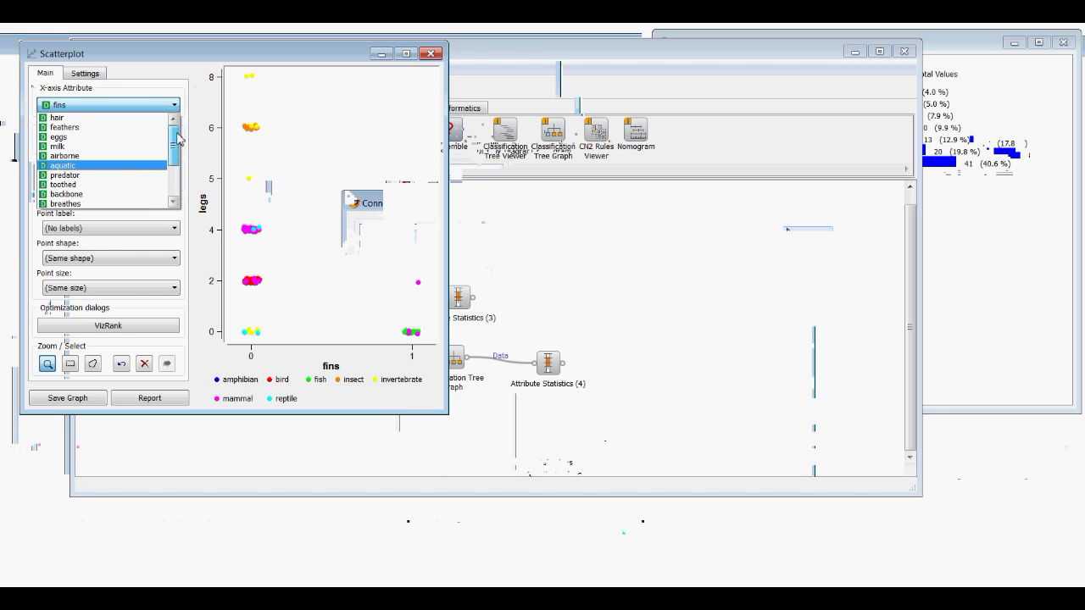
{"action": "scroll", "coordinate": [174, 153], "scroll_direction": "down", "scroll_amount": 3}
{"action": "left_click", "coordinate": [175, 87]}
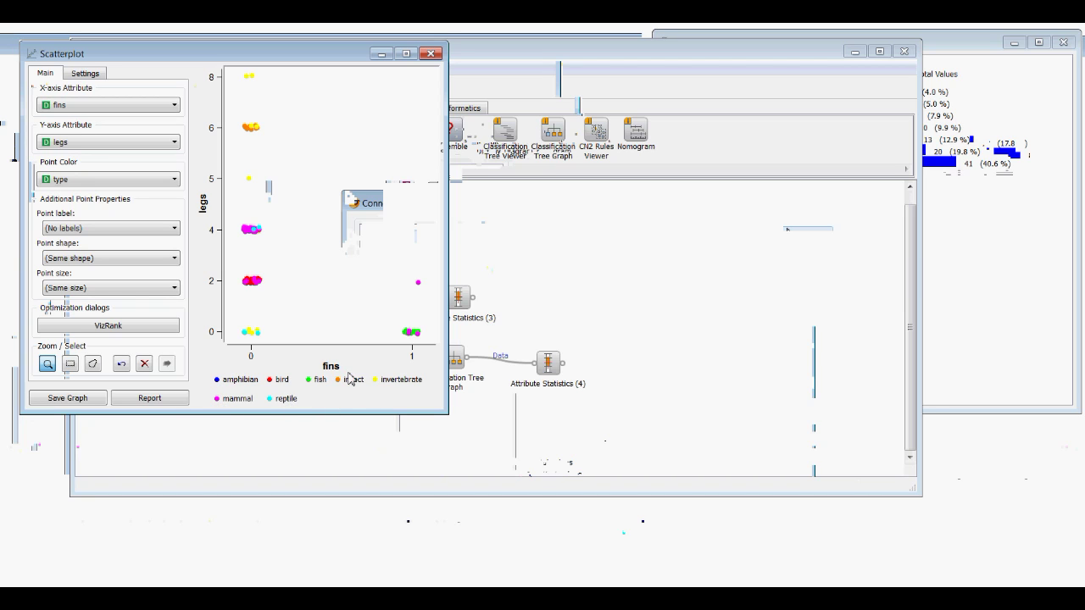
{"action": "left_click", "coordinate": [71, 364]}
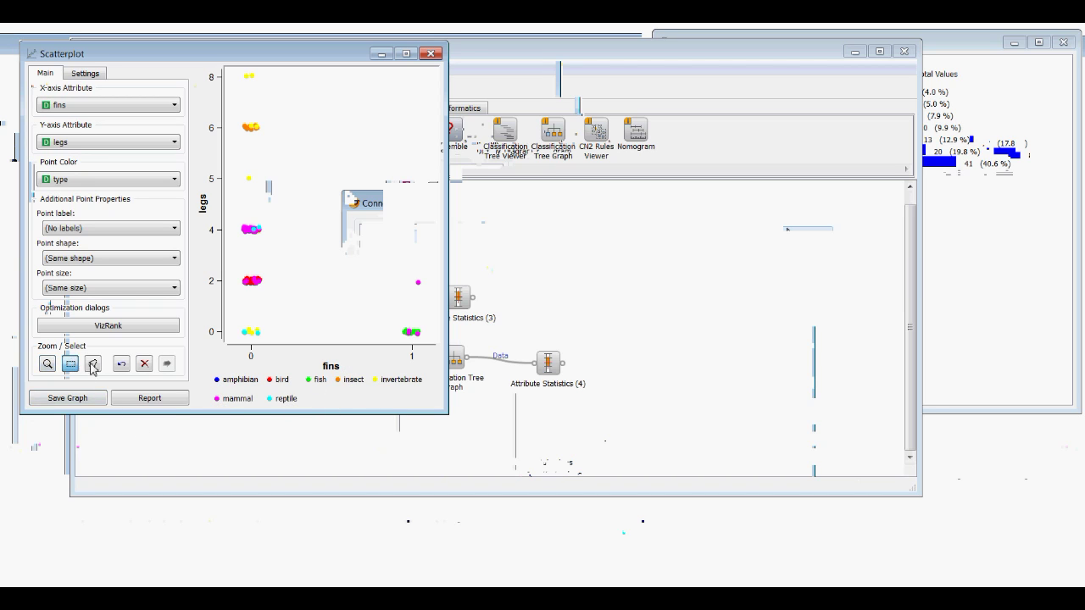
{"action": "left_click_drag", "start_coordinate": [238, 214], "coordinate": [275, 242]}
{"action": "left_click", "coordinate": [477, 65]}
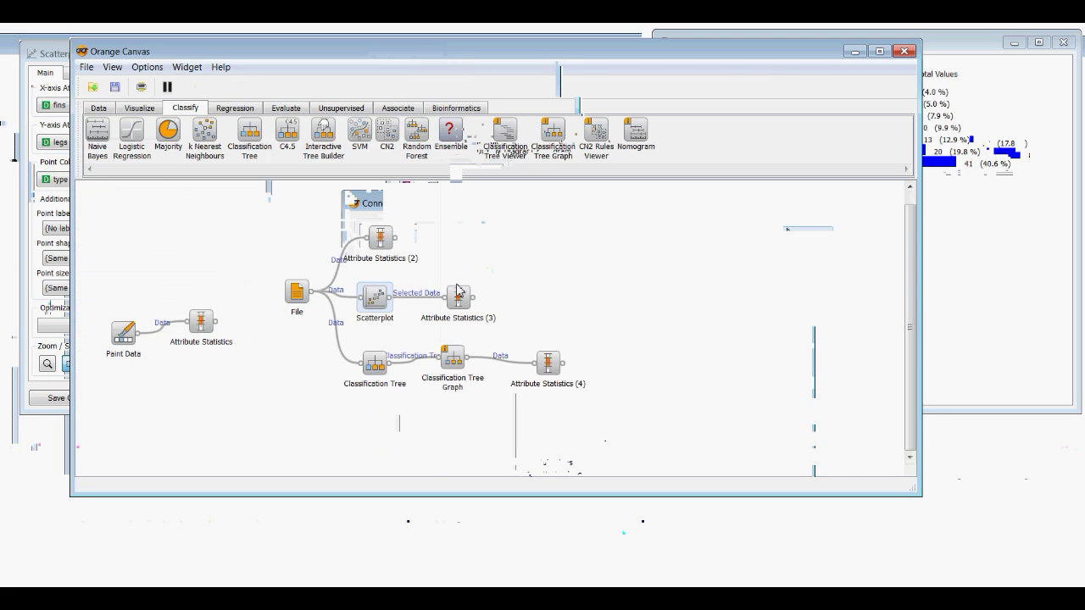
Open Attribute Statistics (3) and arrange it beside Attribute Statistics (2) and the Scatterplot.
{"action": "double_click", "coordinate": [457, 297]}
{"action": "left_click_drag", "start_coordinate": [697, 94], "coordinate": [291, 41]}
{"action": "left_click", "coordinate": [665, 44]}
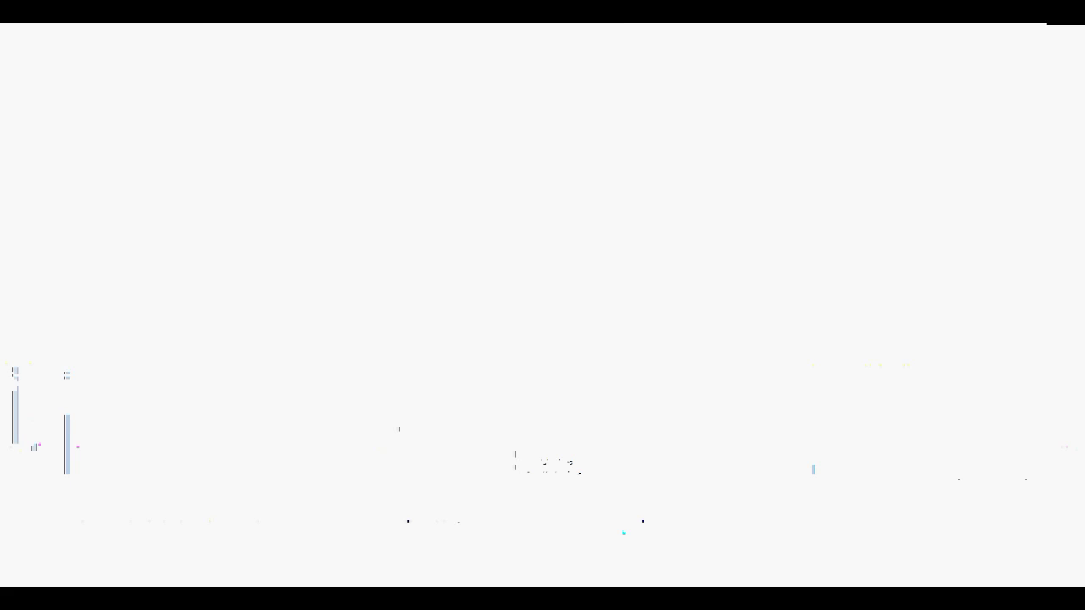
{"action": "left_click", "coordinate": [297, 517]}
{"action": "mouse_move", "coordinate": [297, 526]}
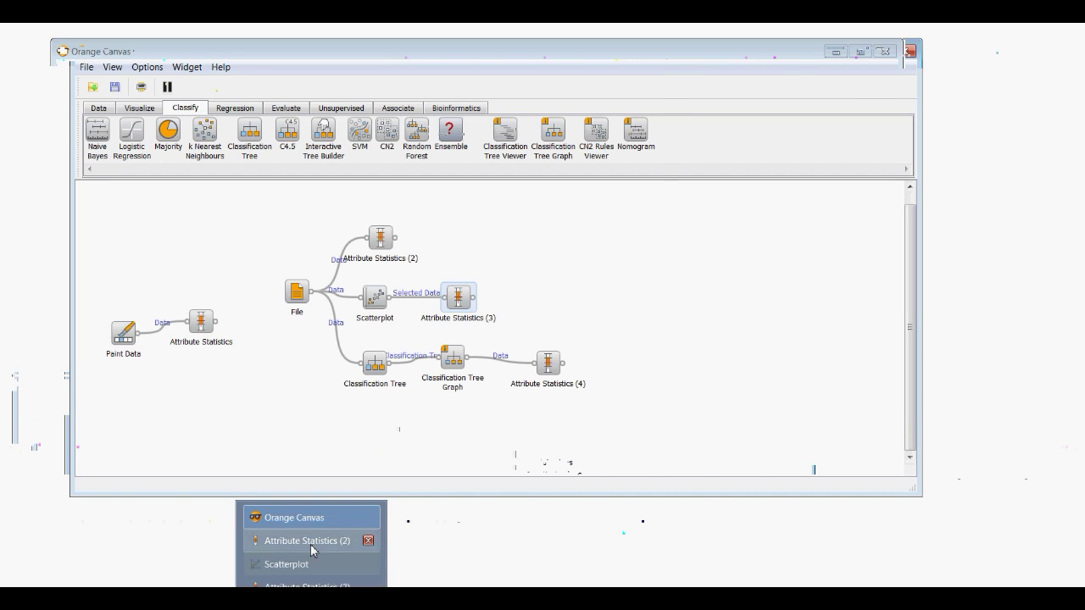
{"action": "left_click", "coordinate": [307, 542]}
{"action": "left_click", "coordinate": [305, 566]}
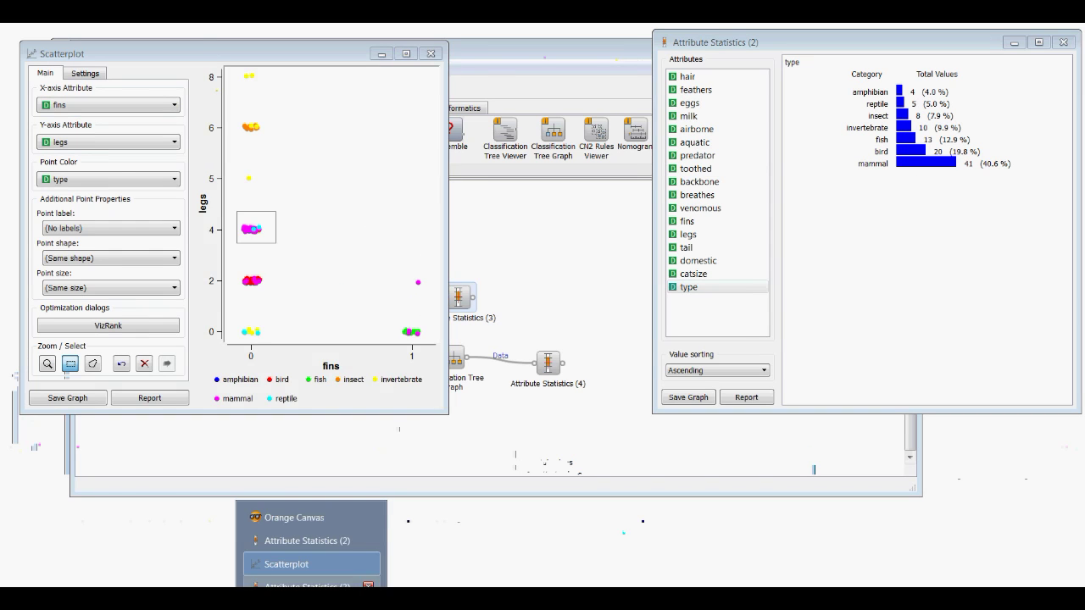
{"action": "left_click", "coordinate": [297, 586]}
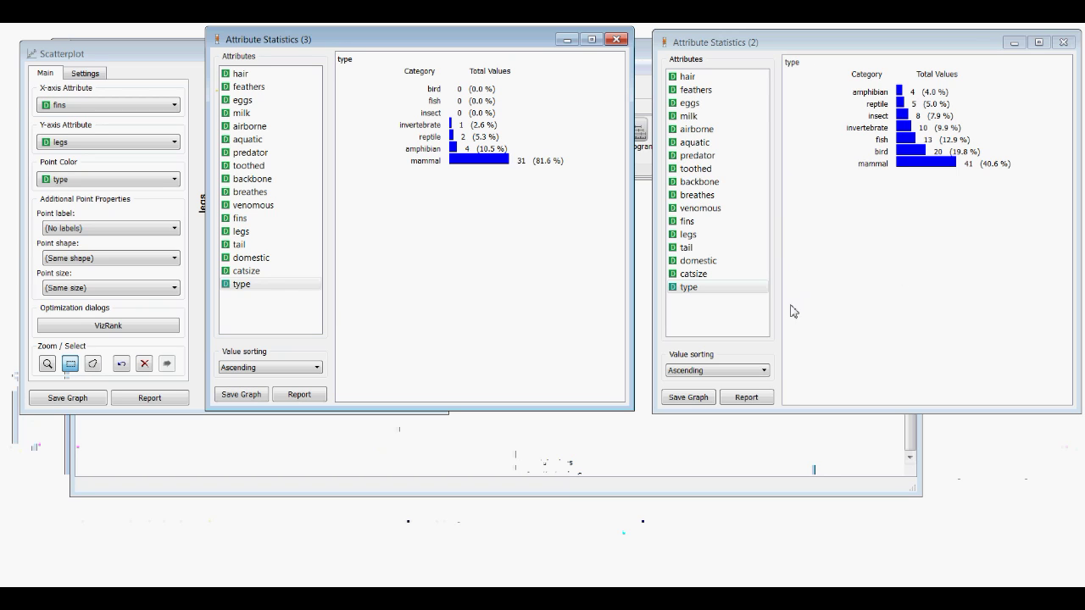
{"action": "left_click", "coordinate": [721, 287]}
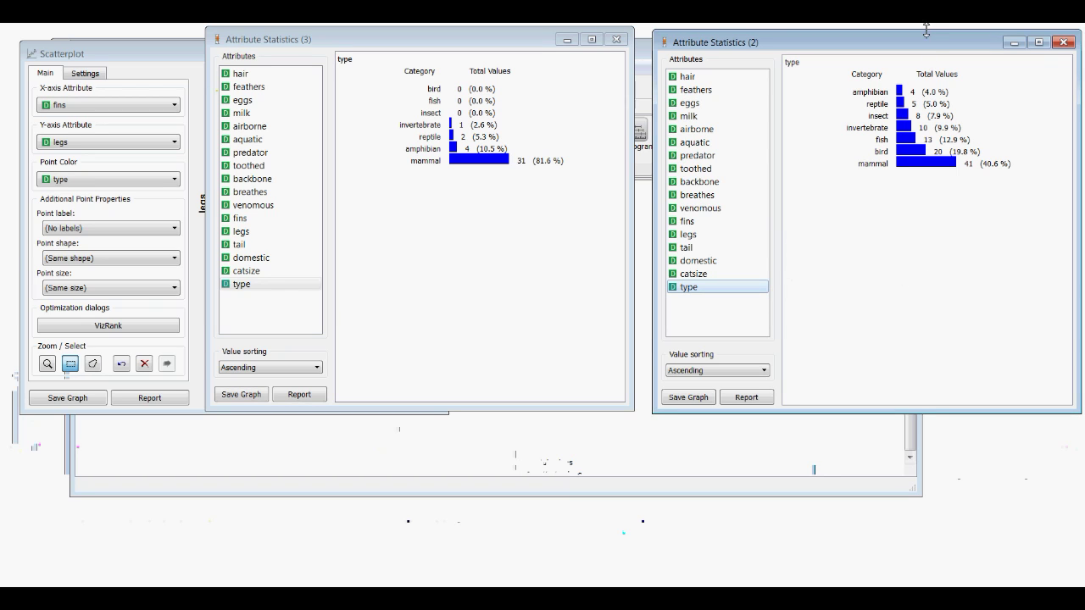
{"action": "left_click_drag", "start_coordinate": [921, 45], "coordinate": [912, 48]}
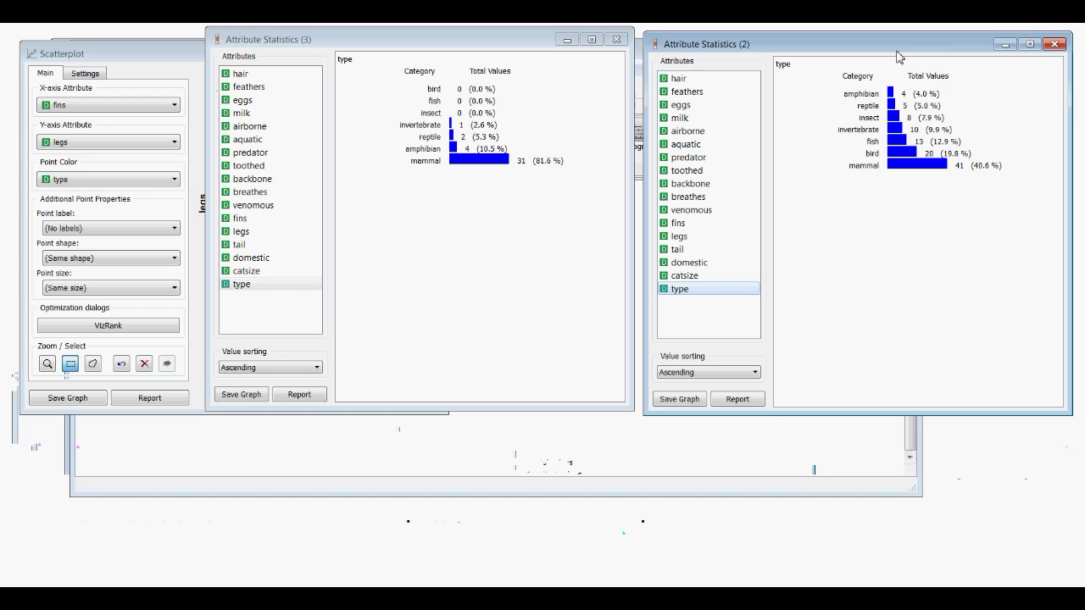
Compare hair and type distributions of the selection (81.6% mammals) against the full zoo data.
{"action": "left_click", "coordinate": [264, 286]}
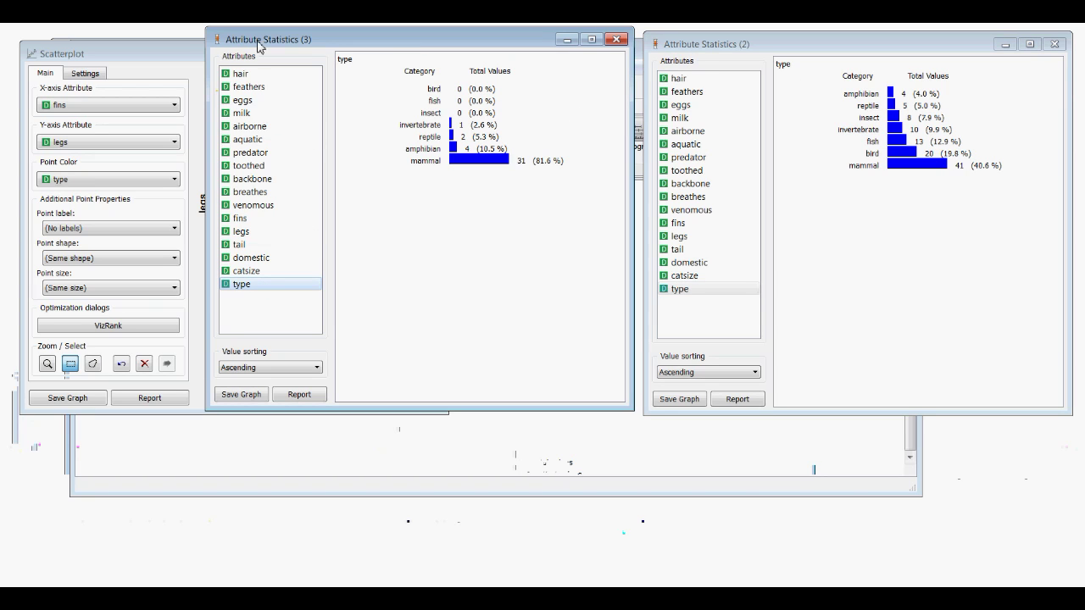
{"action": "left_click", "coordinate": [164, 55]}
{"action": "left_click", "coordinate": [467, 41]}
{"action": "left_click", "coordinate": [263, 74]}
{"action": "left_click", "coordinate": [683, 78]}
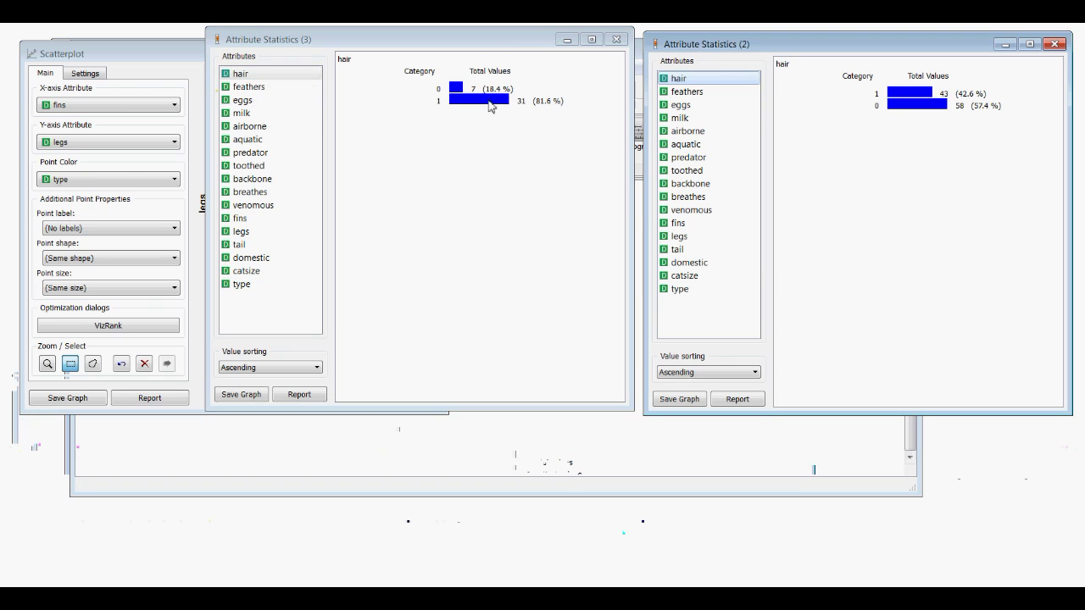
{"action": "left_click", "coordinate": [286, 285]}
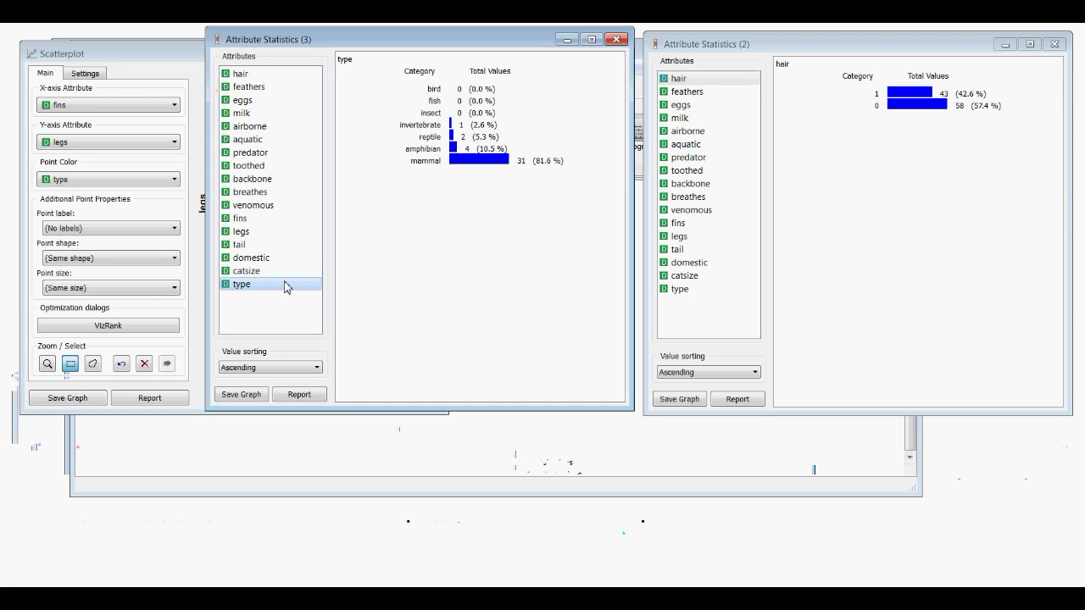
{"action": "left_click", "coordinate": [679, 290]}
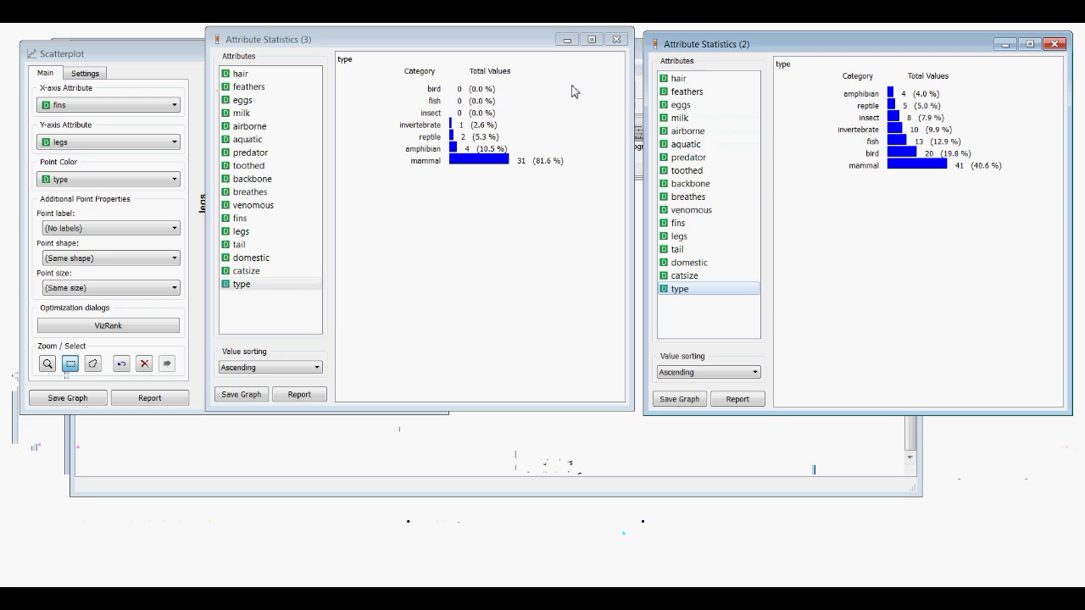
Close Attribute Statistics (3) and the Scatterplot.
{"action": "left_click", "coordinate": [618, 40]}
{"action": "left_click", "coordinate": [618, 40]}
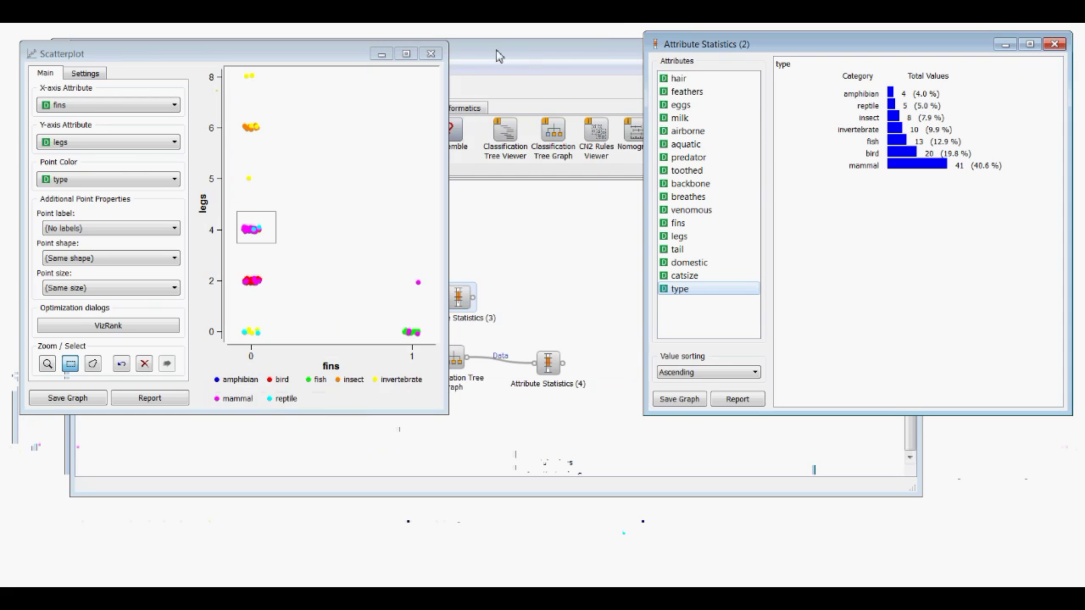
{"action": "left_click", "coordinate": [441, 49]}
Check the tree learner settings, then inspect the 13-node, 7-leaf tree and its fish leaf.
{"action": "double_click", "coordinate": [373, 364]}
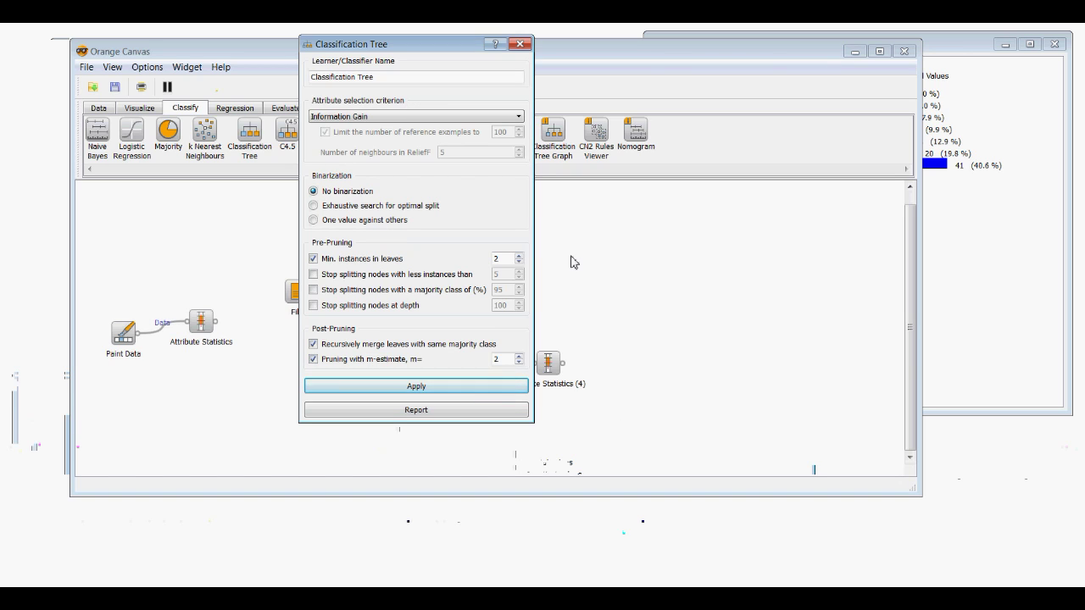
{"action": "left_click", "coordinate": [519, 44]}
{"action": "double_click", "coordinate": [454, 364]}
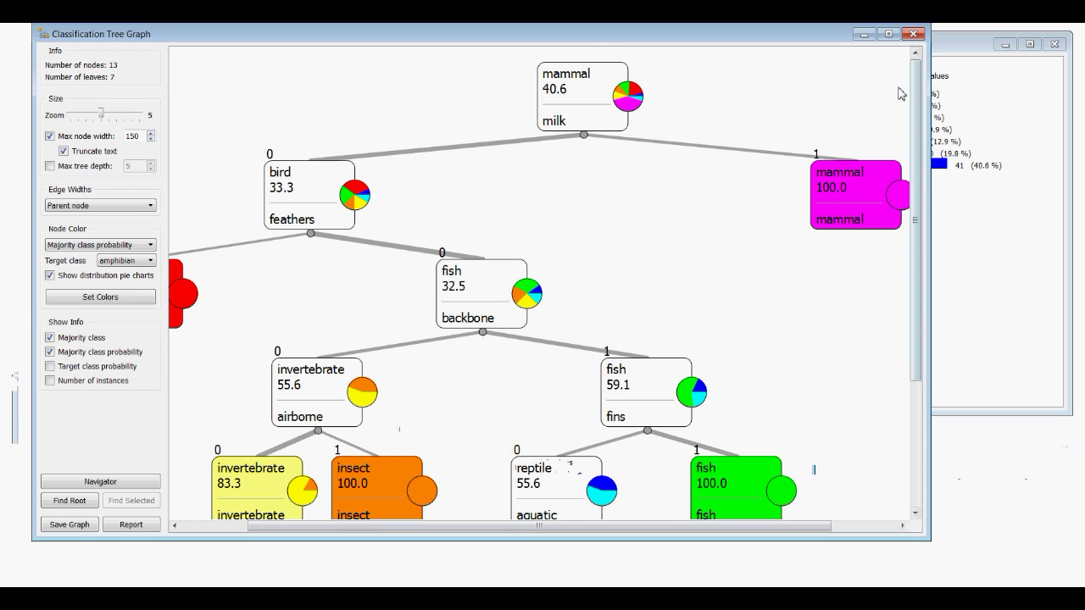
{"action": "left_click_drag", "start_coordinate": [919, 95], "coordinate": [919, 221]}
{"action": "left_click_drag", "start_coordinate": [788, 535], "coordinate": [723, 537]}
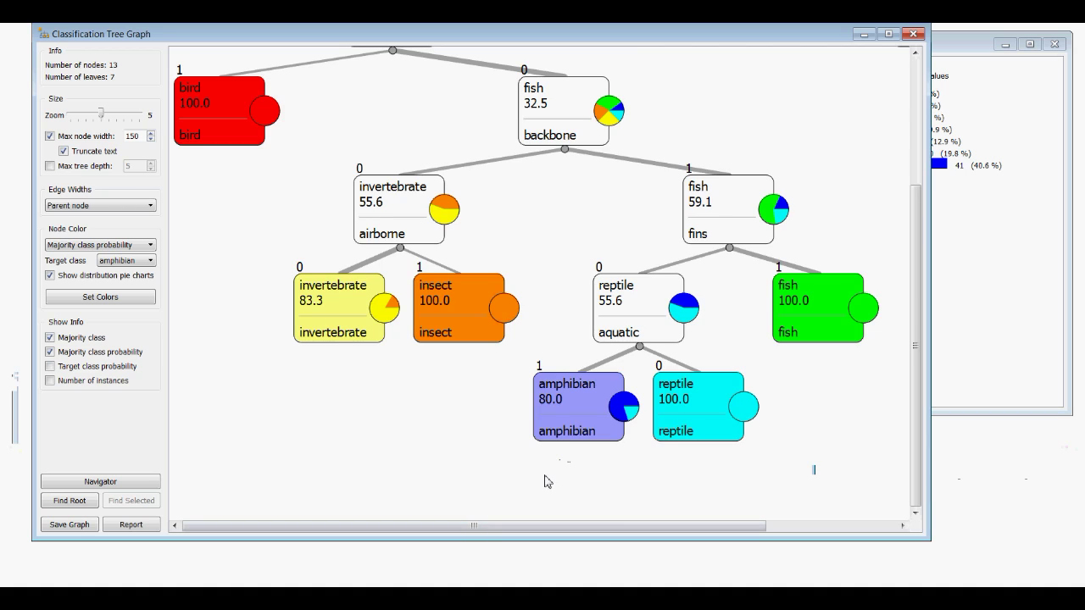
{"action": "scroll", "coordinate": [542, 479], "scroll_direction": "up", "scroll_amount": 2}
{"action": "scroll", "coordinate": [527, 474], "scroll_direction": "up", "scroll_amount": 3}
{"action": "scroll", "coordinate": [653, 435], "scroll_direction": "down", "scroll_amount": 2}
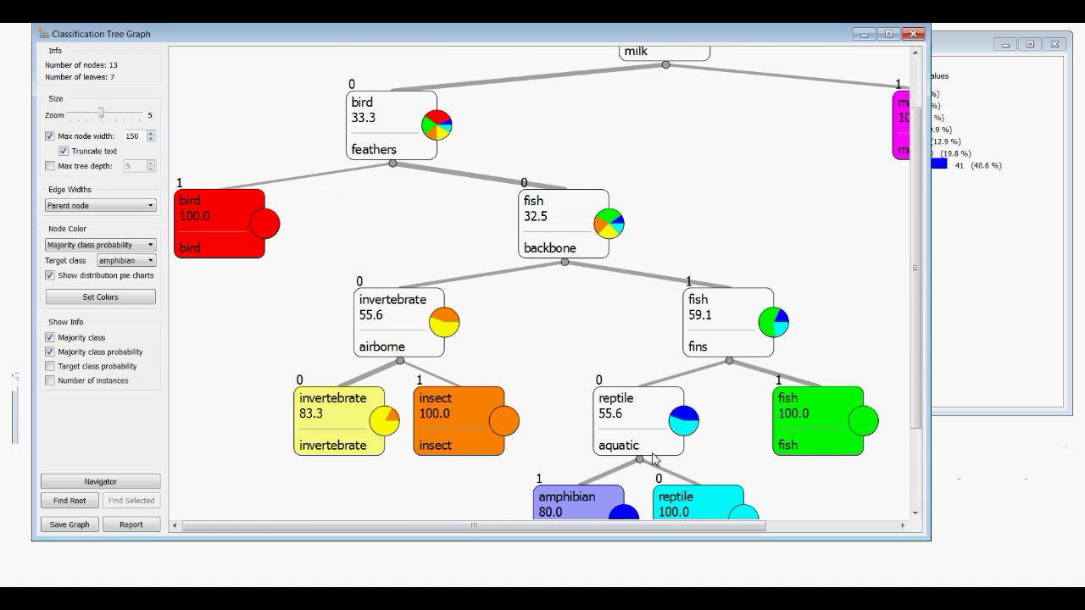
{"action": "left_click", "coordinate": [788, 439]}
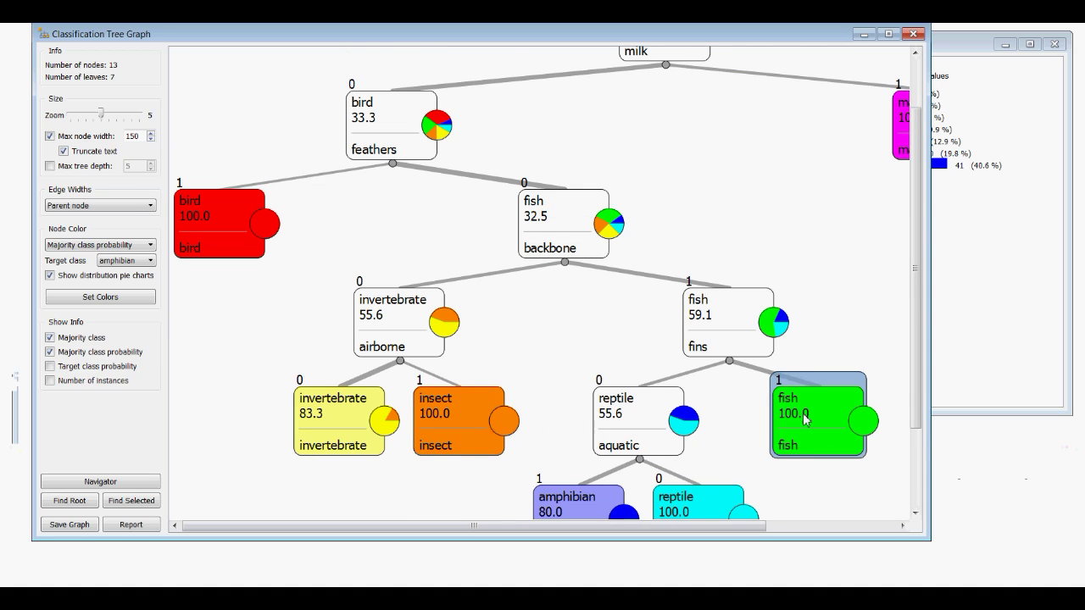
{"action": "left_click", "coordinate": [839, 311]}
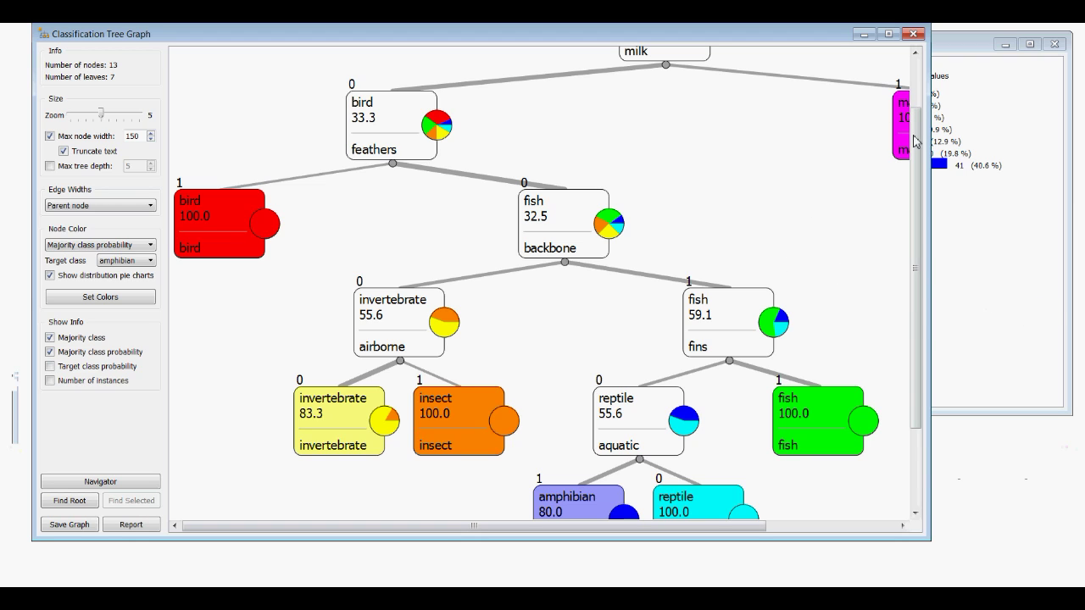
Add Attribute Statistics (4) after the Classification Tree Graph.
{"action": "left_click", "coordinate": [909, 37]}
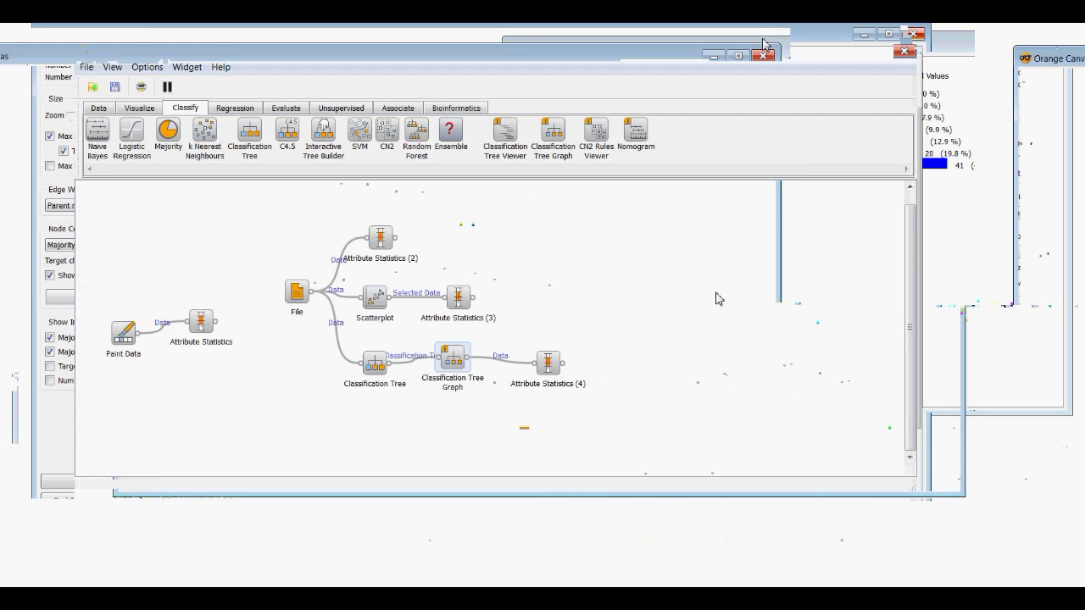
{"action": "right_click", "coordinate": [540, 369]}
{"action": "key", "text": "Return"}
{"action": "double_click", "coordinate": [548, 364]}
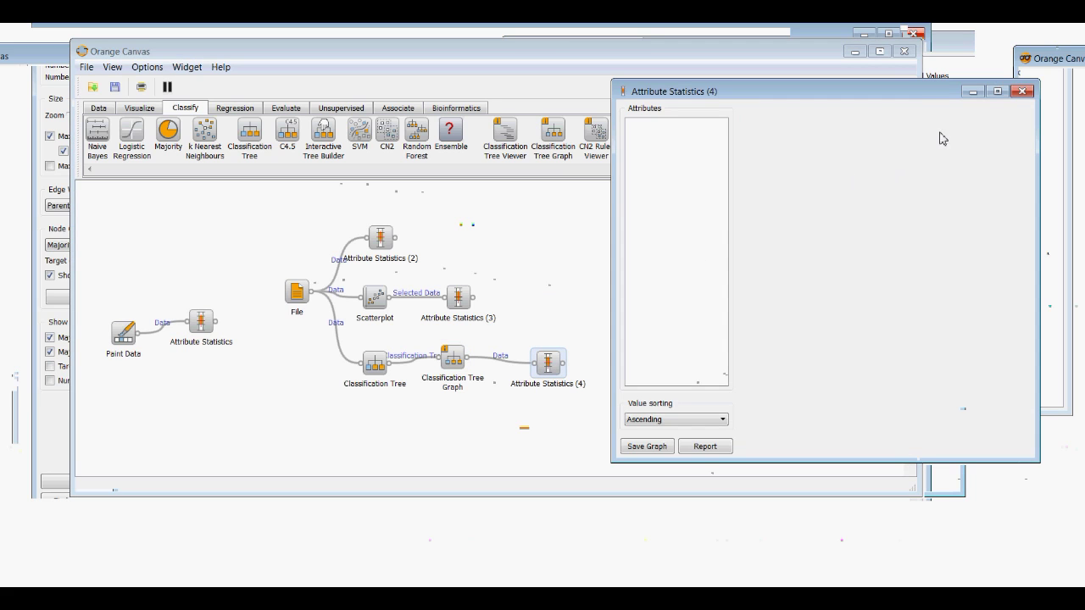
{"action": "left_click", "coordinate": [1023, 90]}
Select the fish leaf and confirm its 13 animals are all non-airborne versus the full data.
{"action": "double_click", "coordinate": [454, 360]}
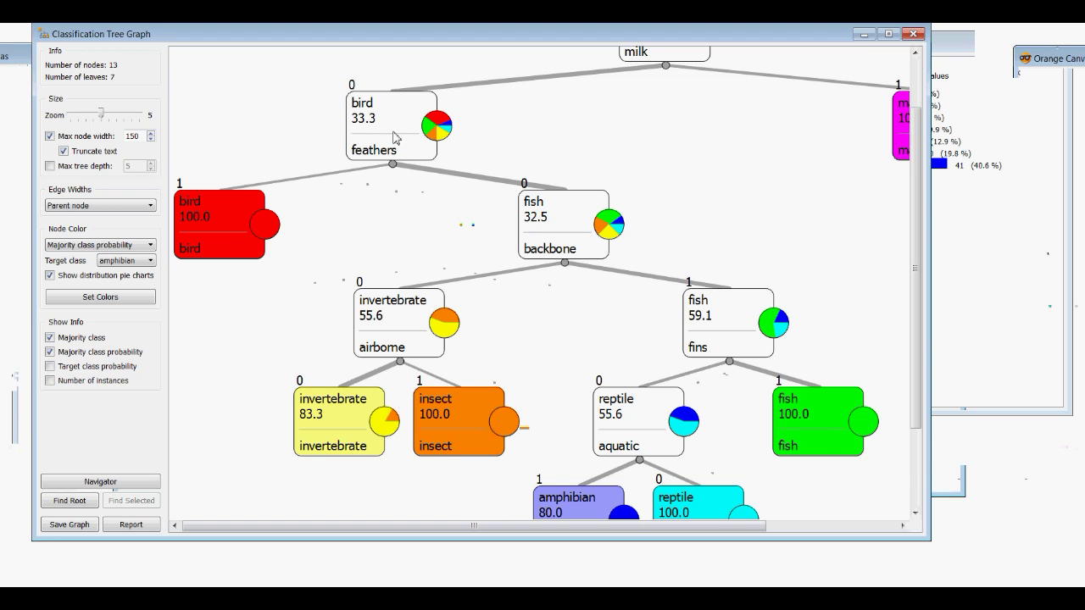
{"action": "left_click", "coordinate": [796, 430]}
{"action": "left_click", "coordinate": [913, 36]}
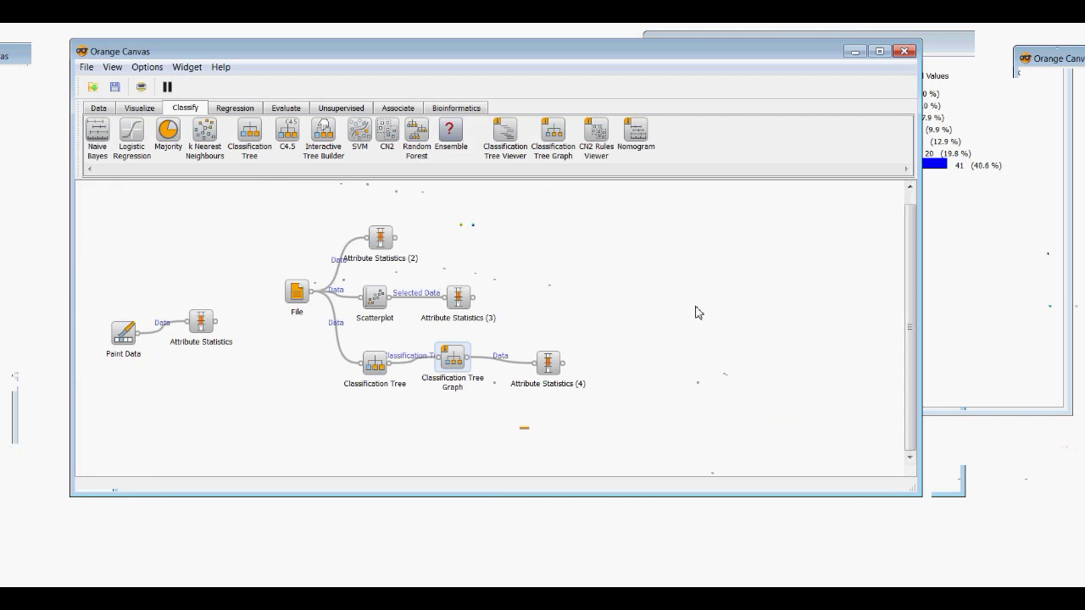
{"action": "double_click", "coordinate": [547, 363]}
{"action": "left_click_drag", "start_coordinate": [734, 91], "coordinate": [342, 52]}
{"action": "left_click", "coordinate": [676, 37]}
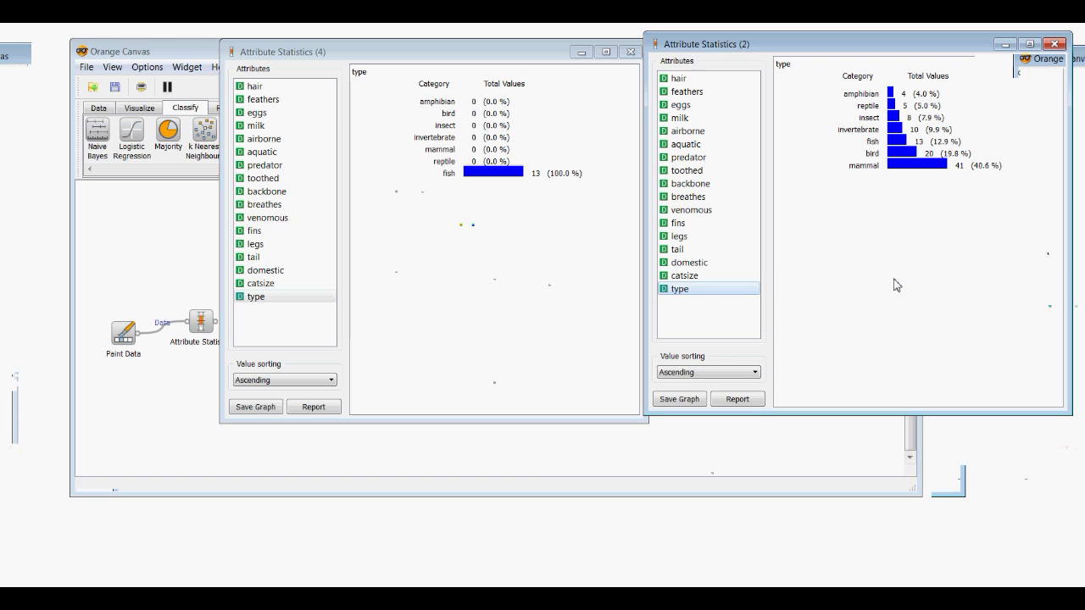
{"action": "left_click", "coordinate": [259, 139]}
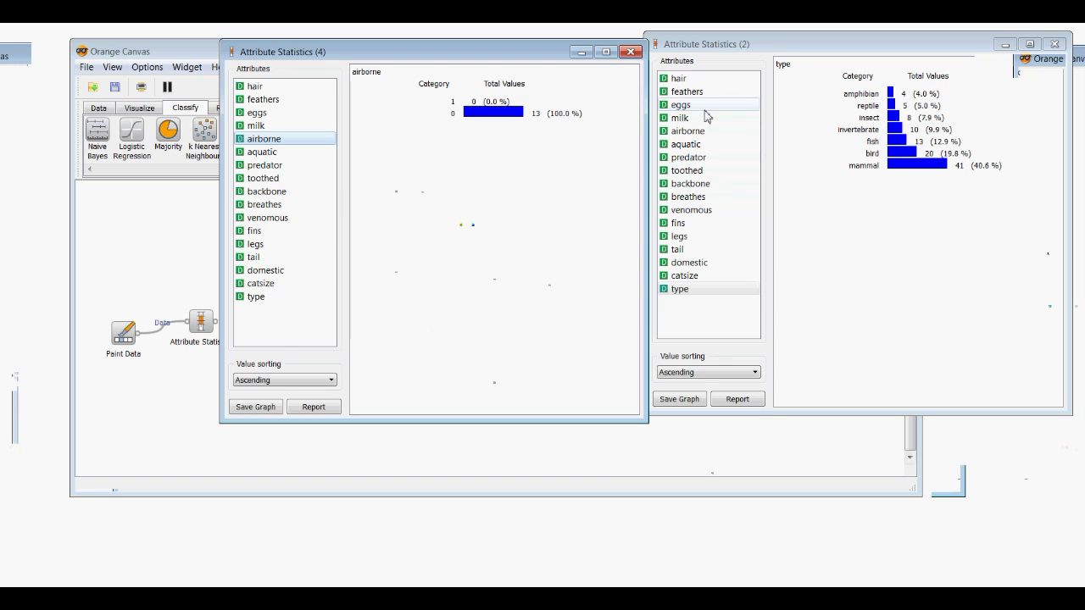
{"action": "left_click", "coordinate": [704, 132]}
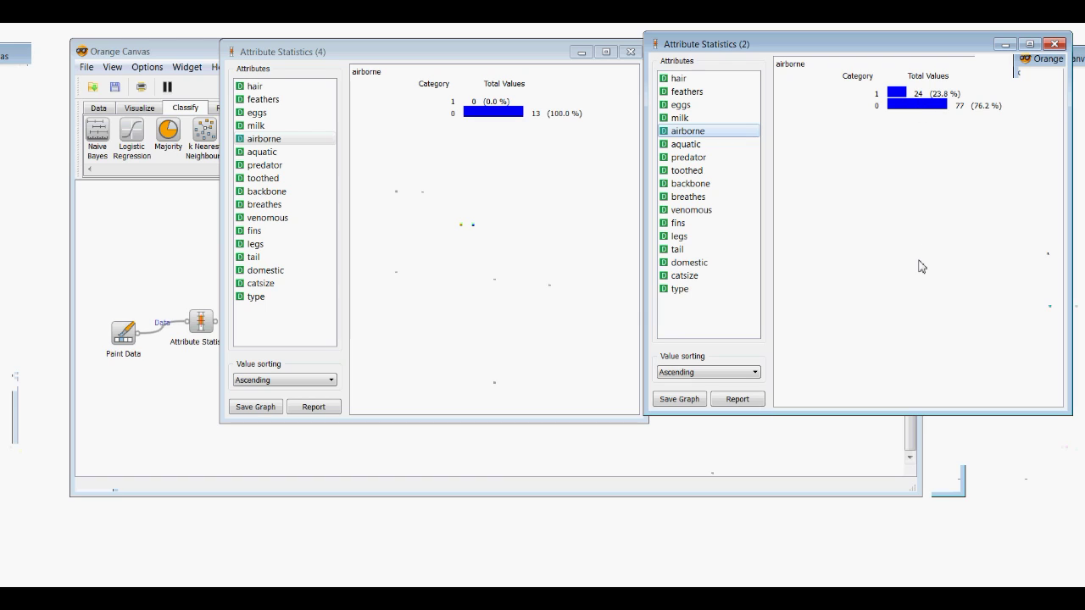
{"action": "left_click_drag", "start_coordinate": [499, 63], "coordinate": [332, 62]}
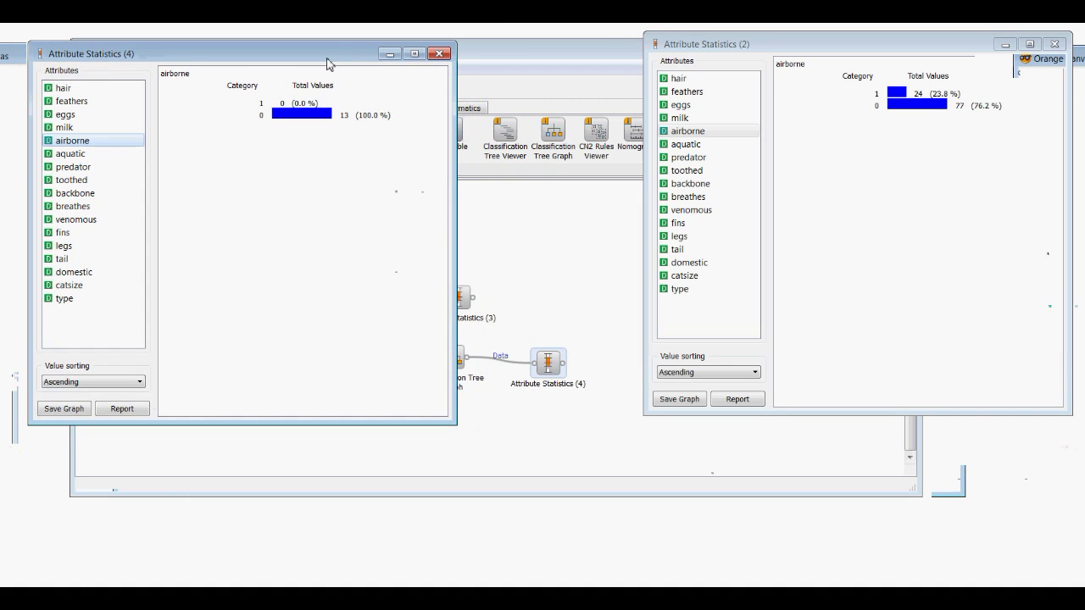
{"action": "left_click", "coordinate": [446, 56]}
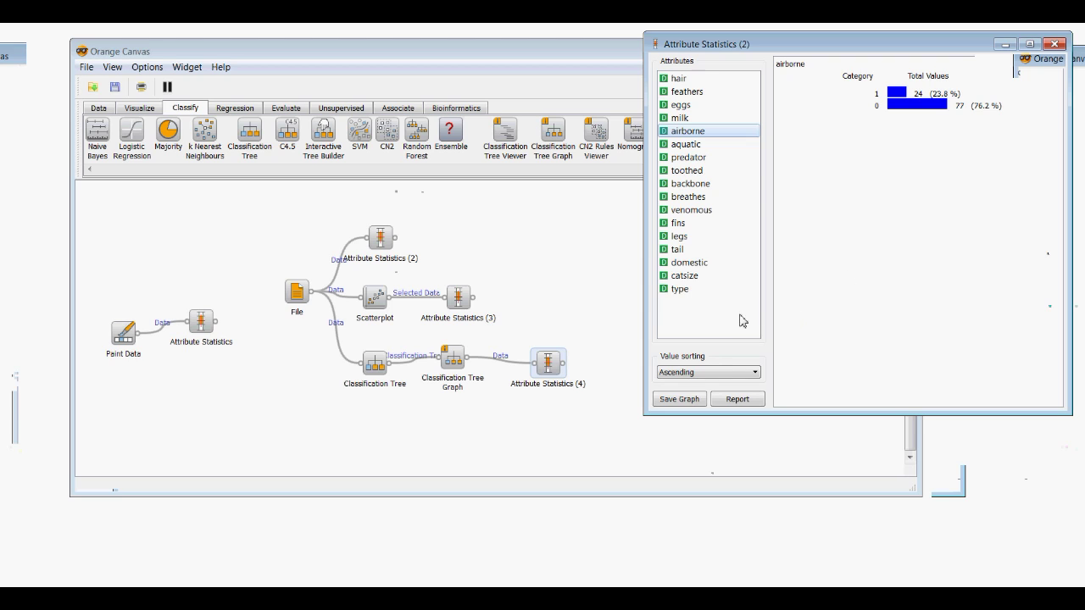
Close Attribute Statistics (2), place Select Data above Paint Data and connect Paint Data's output to it.
{"action": "left_click", "coordinate": [1054, 44]}
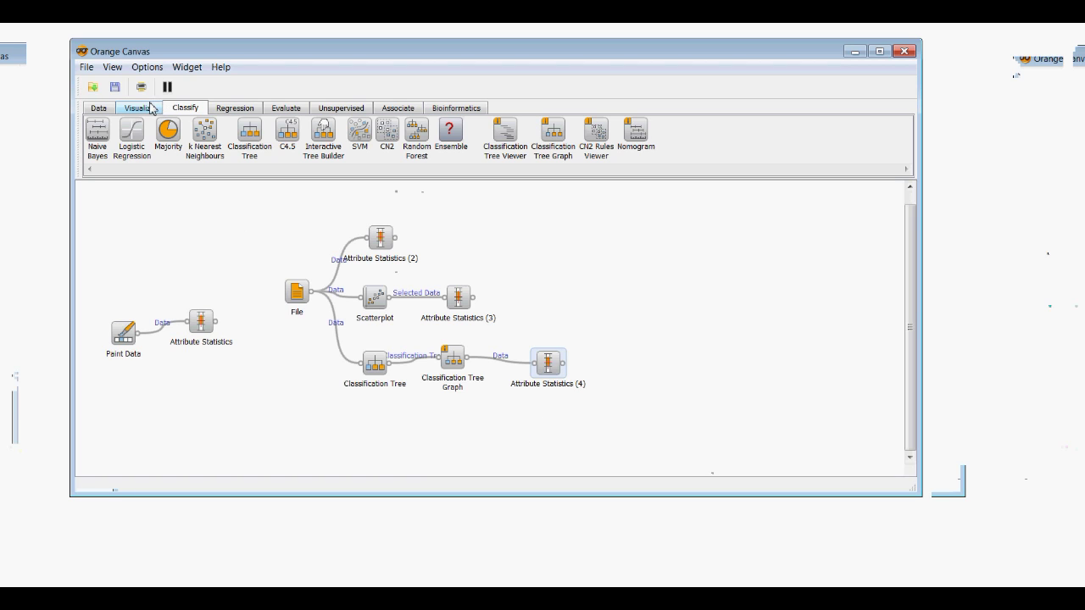
{"action": "left_click", "coordinate": [95, 108]}
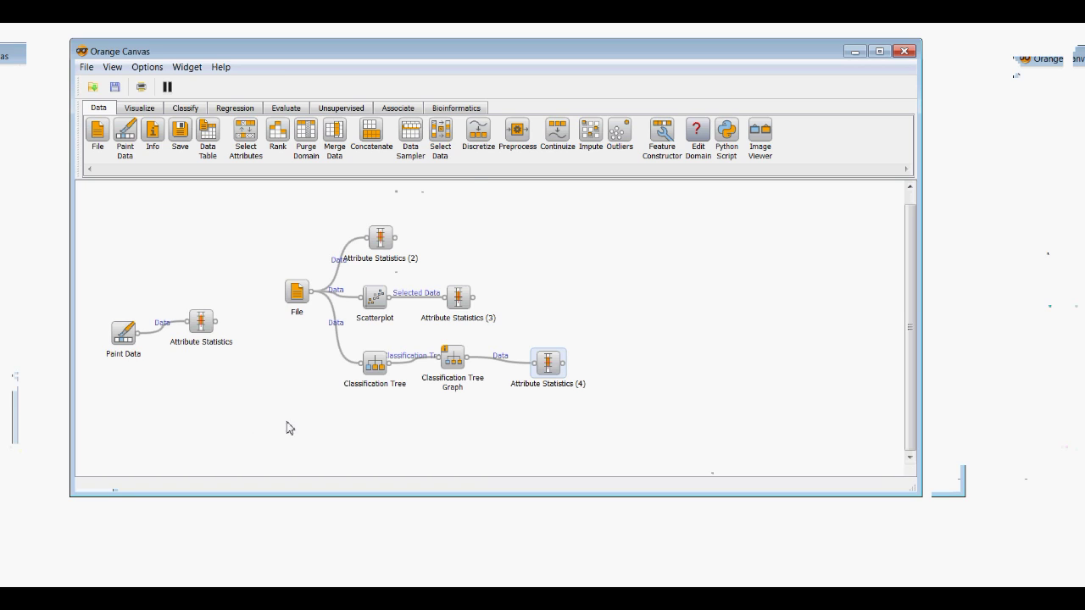
{"action": "left_click_drag", "start_coordinate": [436, 134], "coordinate": [190, 248]}
{"action": "left_click_drag", "start_coordinate": [141, 335], "coordinate": [178, 244]}
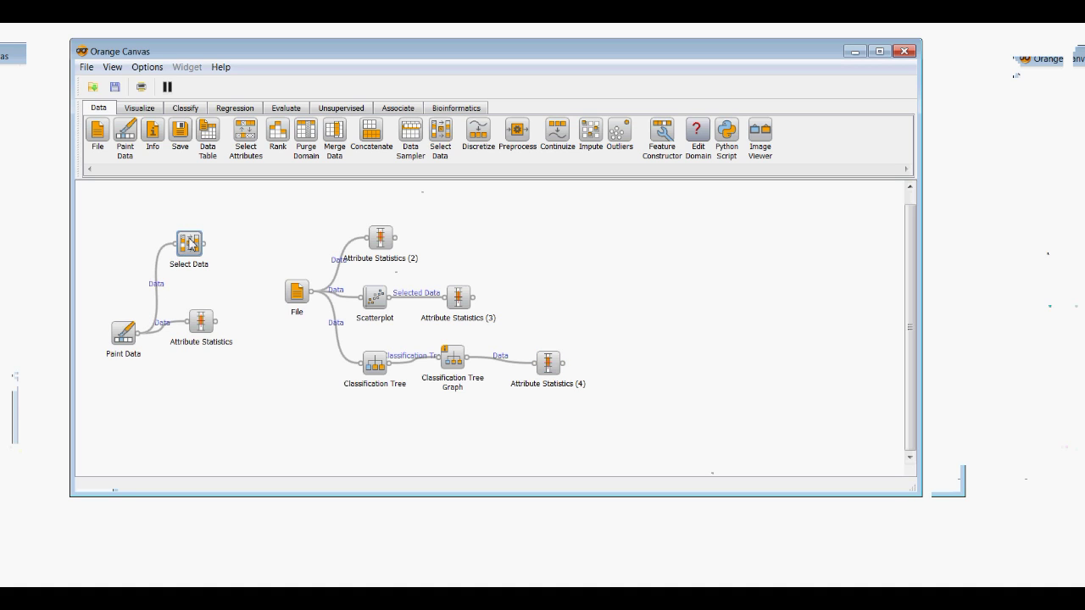
{"action": "double_click", "coordinate": [134, 347]}
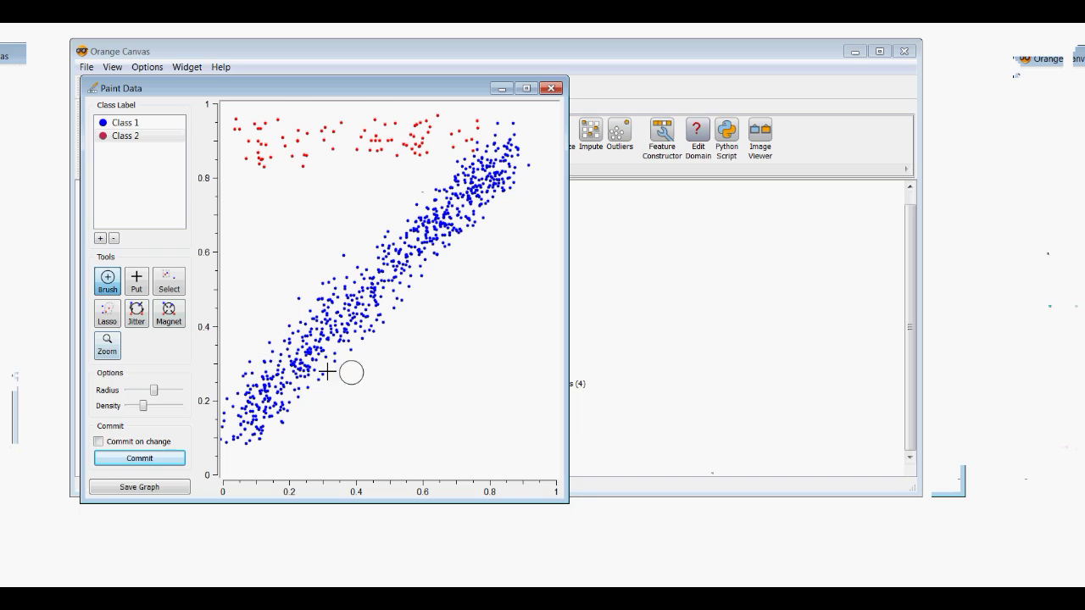
{"action": "left_click", "coordinate": [551, 88]}
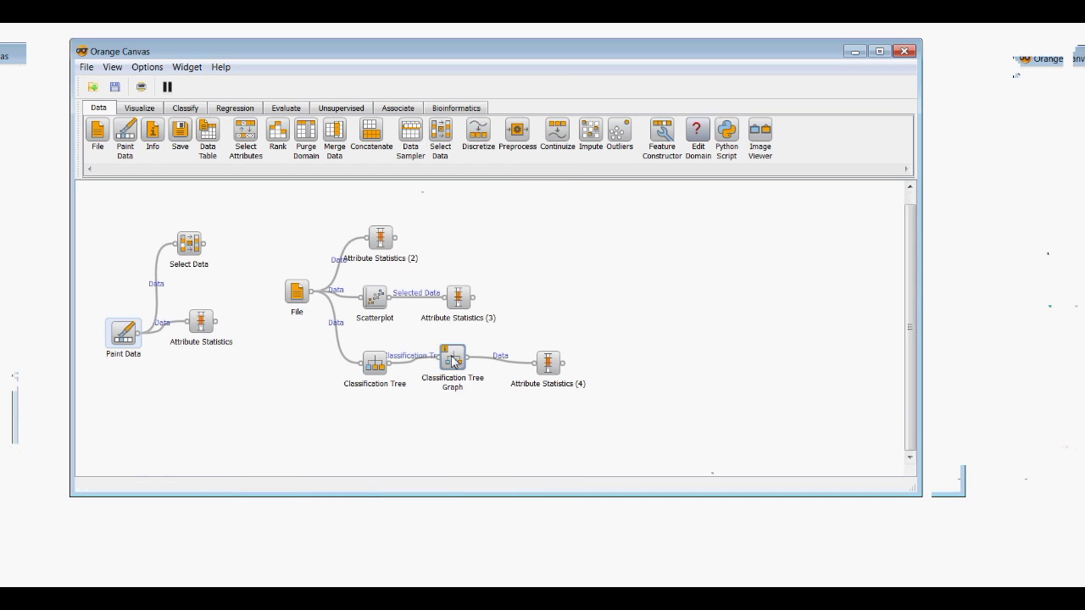
In Select Data, remove the X < 0.5 condition and all other conditions, leaving attribute X selected.
{"action": "double_click", "coordinate": [200, 250]}
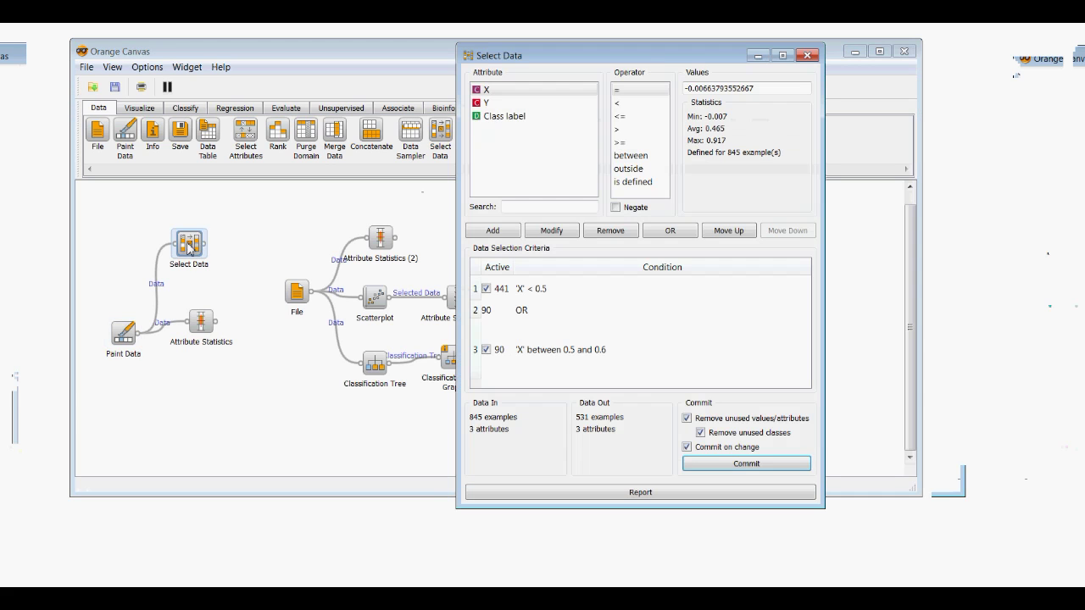
{"action": "left_click_drag", "start_coordinate": [596, 58], "coordinate": [522, 53]}
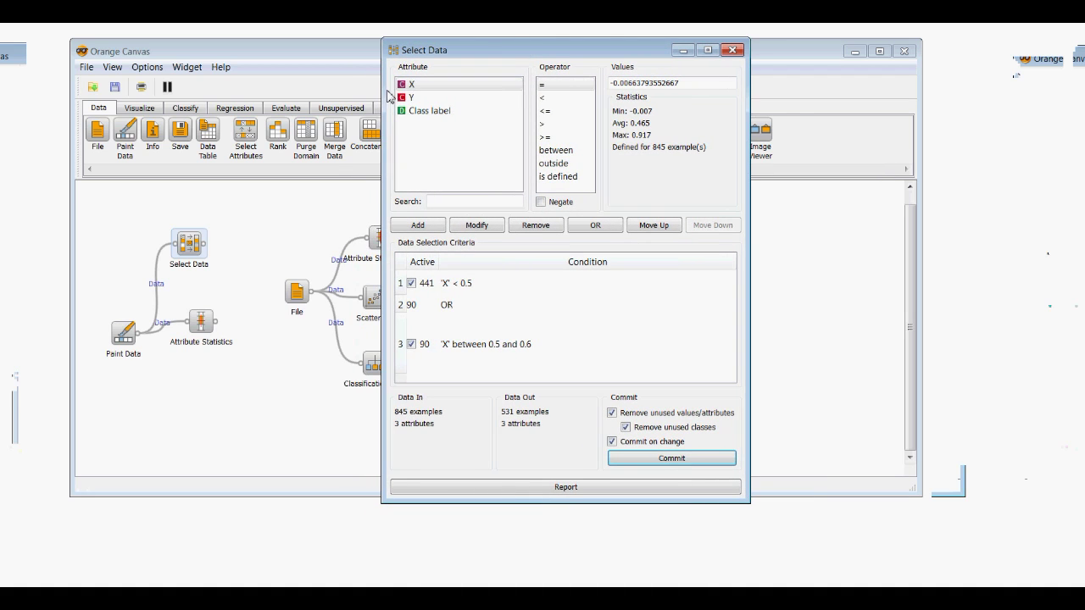
{"action": "left_click", "coordinate": [410, 85]}
{"action": "left_click", "coordinate": [507, 283]}
{"action": "left_click", "coordinate": [527, 227]}
{"action": "left_click", "coordinate": [527, 227]}
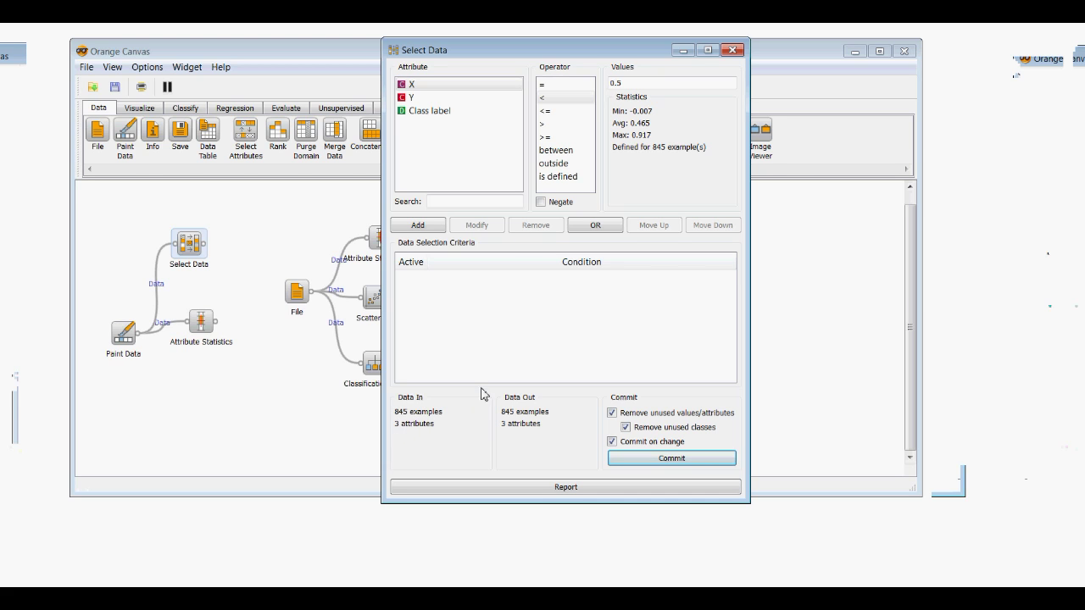
{"action": "left_click", "coordinate": [449, 87]}
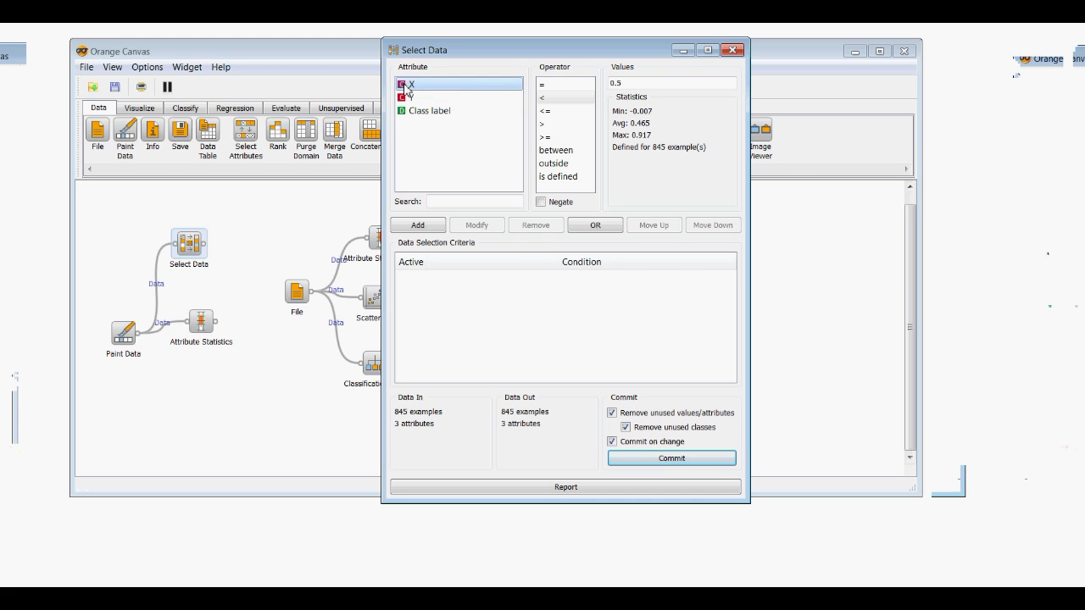